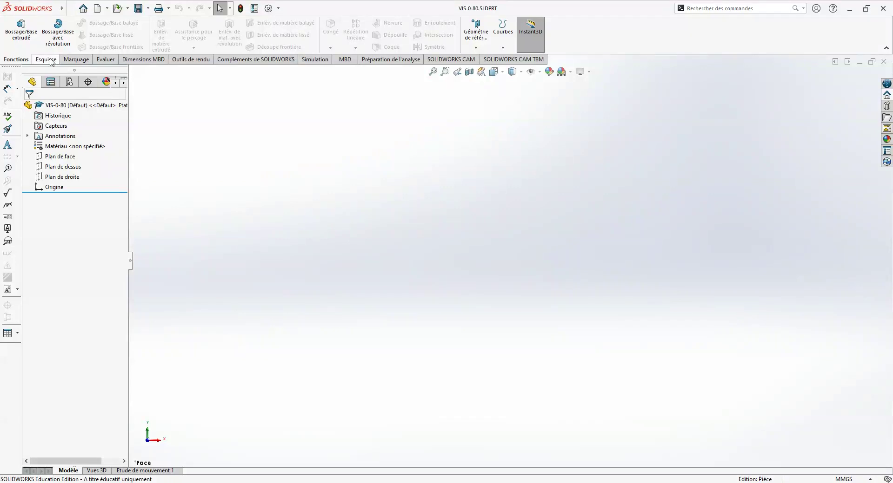
Start a front-plane sketch and draw a horizontal centerline from the origin.
{"action": "left_click", "coordinate": [15, 28]}
{"action": "left_click", "coordinate": [576, 206]}
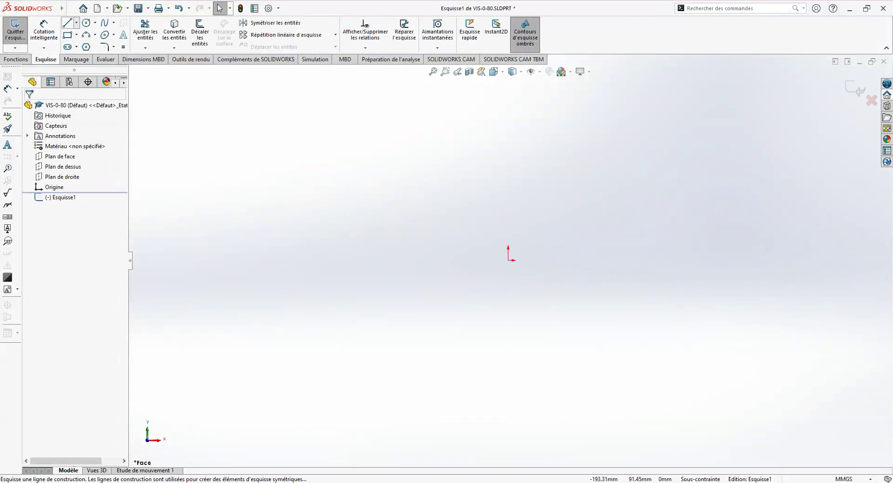
{"action": "left_click", "coordinate": [67, 22]}
{"action": "left_click", "coordinate": [508, 260]}
{"action": "left_click", "coordinate": [799, 260]}
{"action": "left_click", "coordinate": [68, 24]}
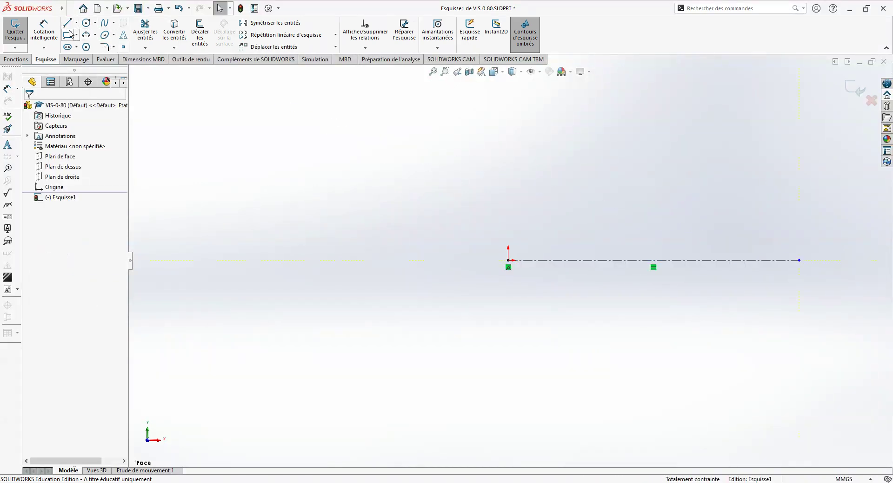
Draw the closed stepped head-and-shank profile on the centerline, then exit the sketch.
{"action": "key", "text": "l"}
{"action": "left_click", "coordinate": [508, 261]}
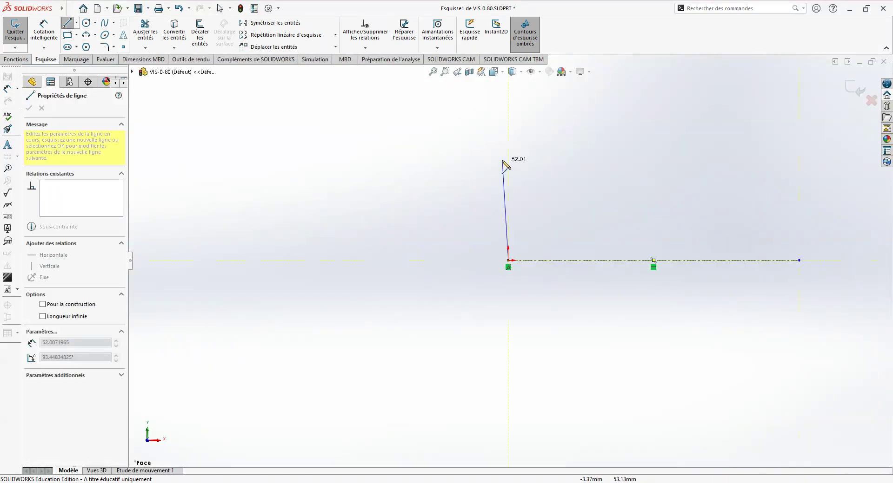
{"action": "left_click", "coordinate": [508, 161]}
{"action": "left_click", "coordinate": [564, 161]}
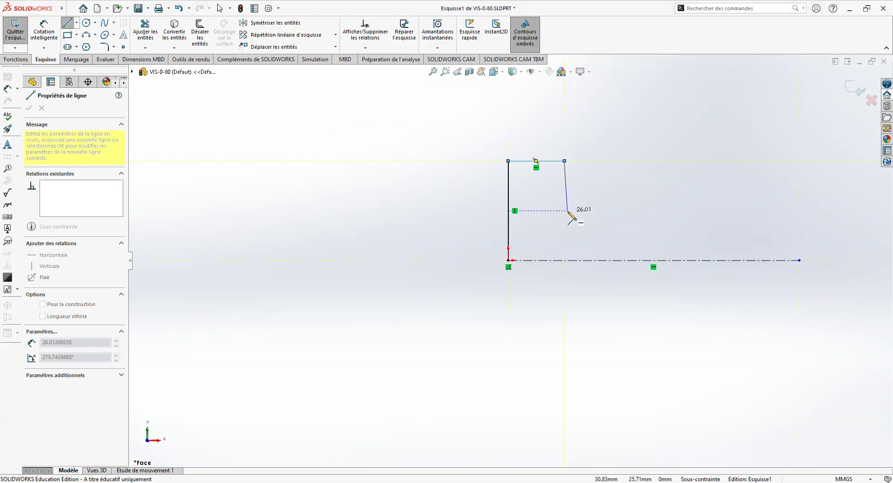
{"action": "left_click", "coordinate": [564, 215]}
{"action": "left_click", "coordinate": [743, 216]}
{"action": "left_click", "coordinate": [743, 260]}
{"action": "left_click", "coordinate": [508, 260]}
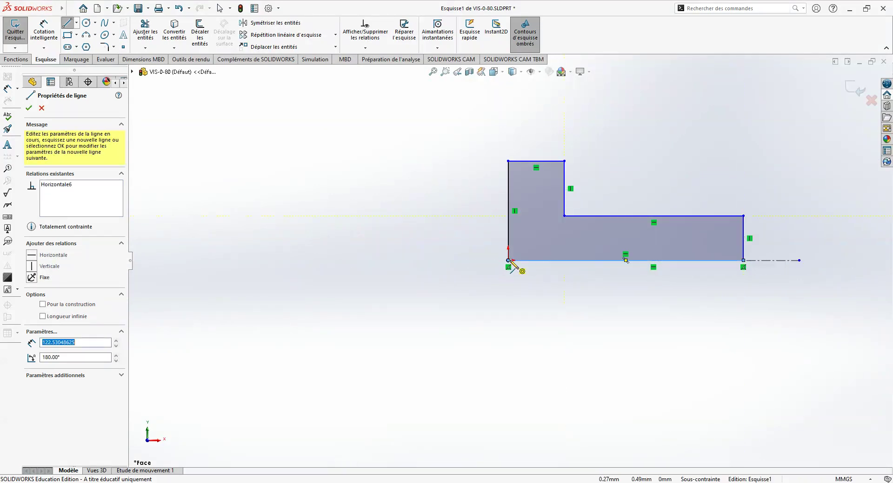
{"action": "key", "text": "Escape"}
{"action": "left_click", "coordinate": [16, 32]}
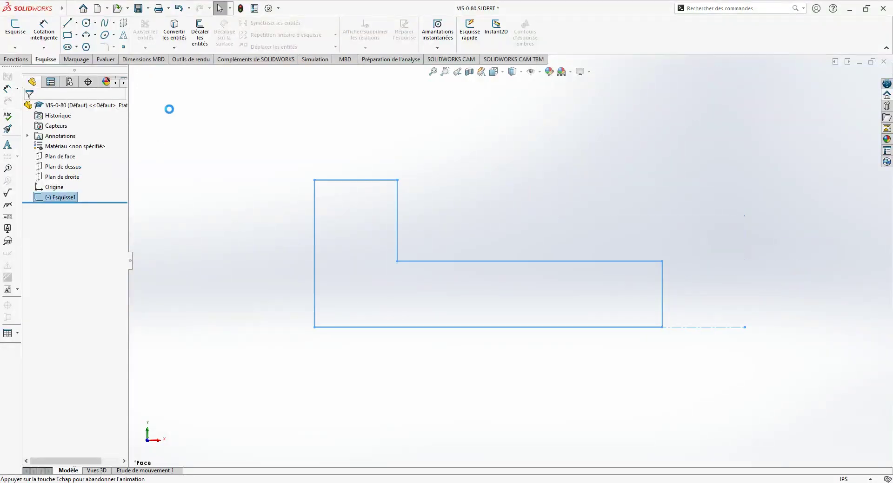
Dimension the shank's top edge to a length of 0.156.
{"action": "left_click", "coordinate": [44, 31]}
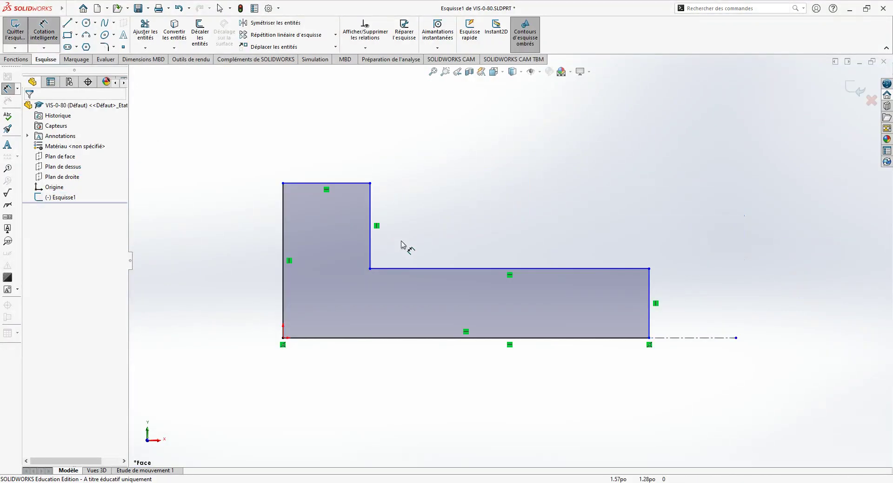
{"action": "left_click", "coordinate": [471, 270]}
{"action": "left_click", "coordinate": [510, 151]}
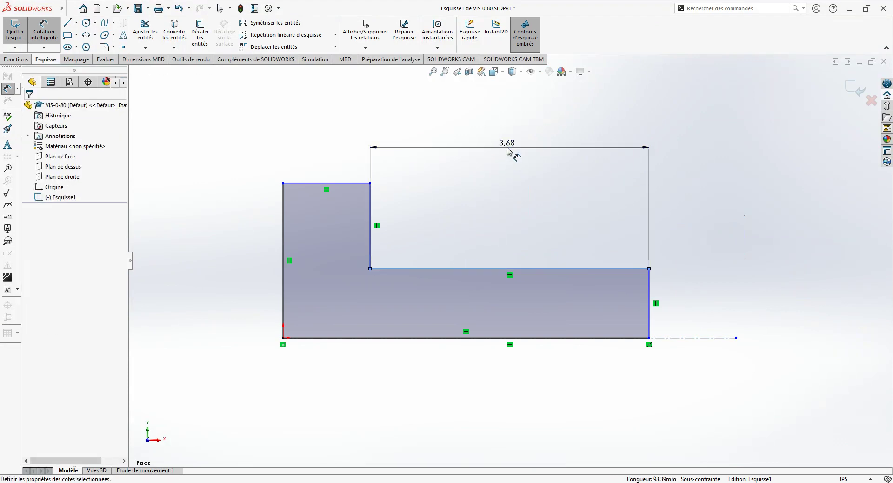
{"action": "type", "text": ".156"}
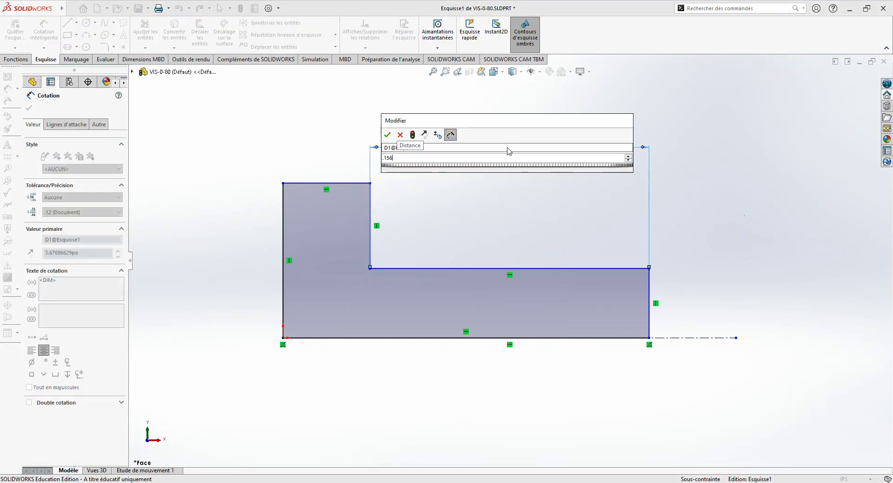
{"action": "key", "text": "Return"}
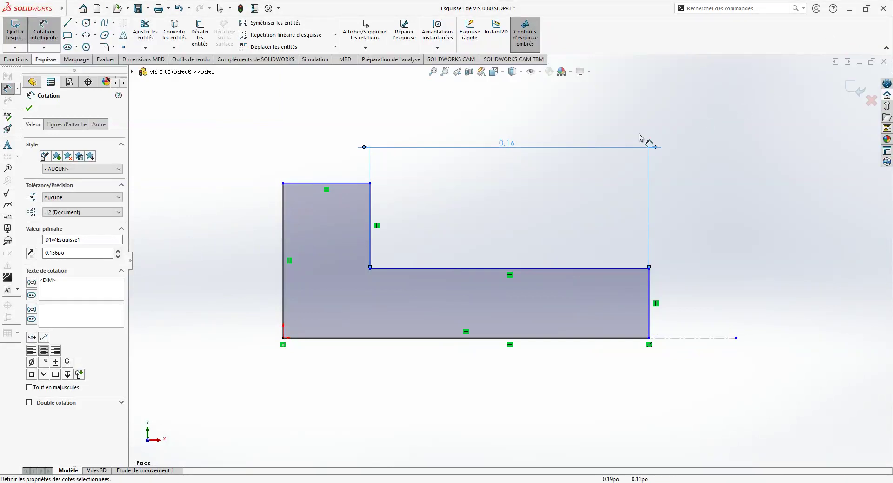
Dimension the head height to 0.096 from the centerline and drag the shank edge back up into an L-shape.
{"action": "left_click", "coordinate": [313, 184]}
{"action": "left_click", "coordinate": [678, 339]}
{"action": "left_click", "coordinate": [214, 358]}
{"action": "type", "text": ".09"}
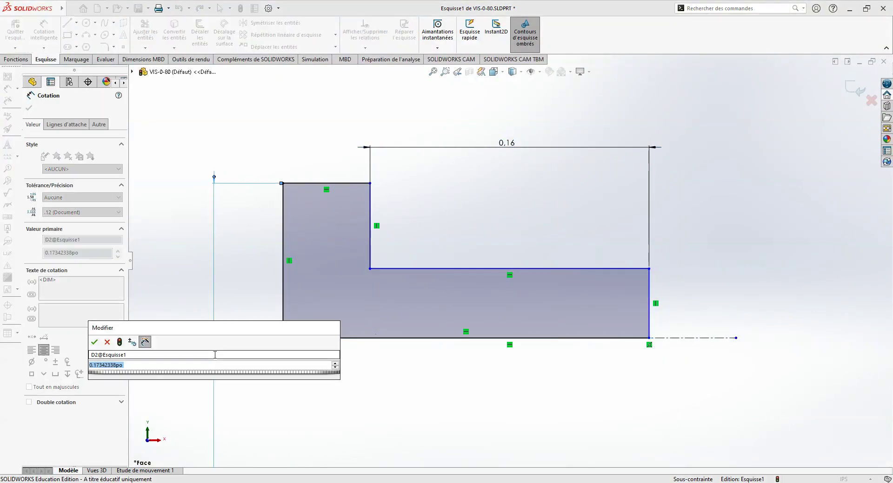
{"action": "type", "text": "6"}
{"action": "key", "text": "Return"}
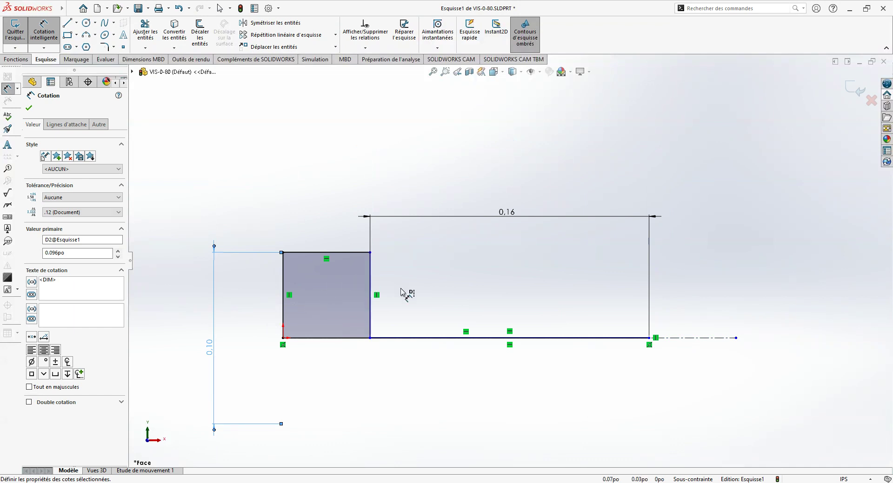
{"action": "left_click", "coordinate": [649, 338]}
{"action": "key", "text": "Escape"}
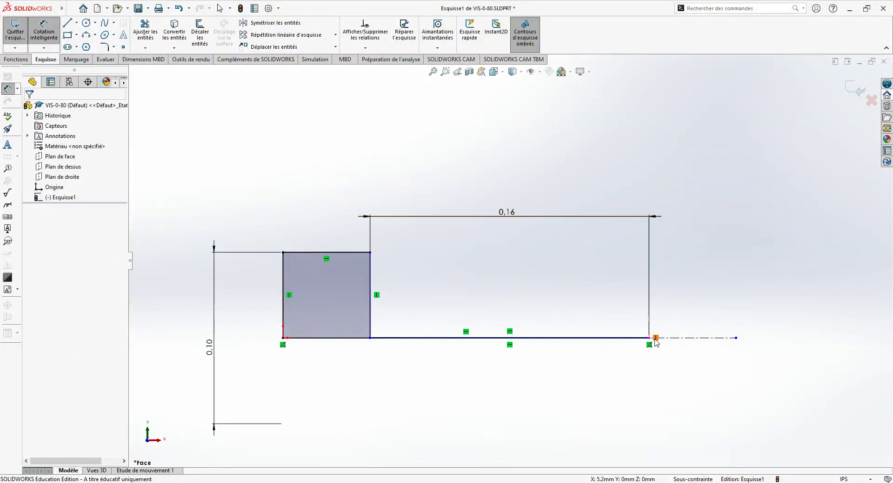
{"action": "left_click_drag", "start_coordinate": [649, 338], "coordinate": [649, 293]}
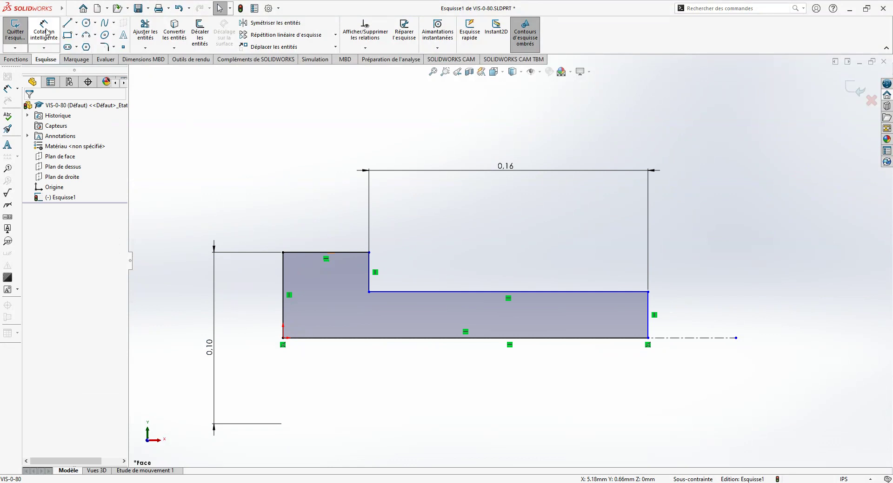
Set the head width to 0.06 and delete the unwanted 0.03 shank-end dimension.
{"action": "left_click", "coordinate": [56, 37]}
{"action": "left_click", "coordinate": [354, 253]}
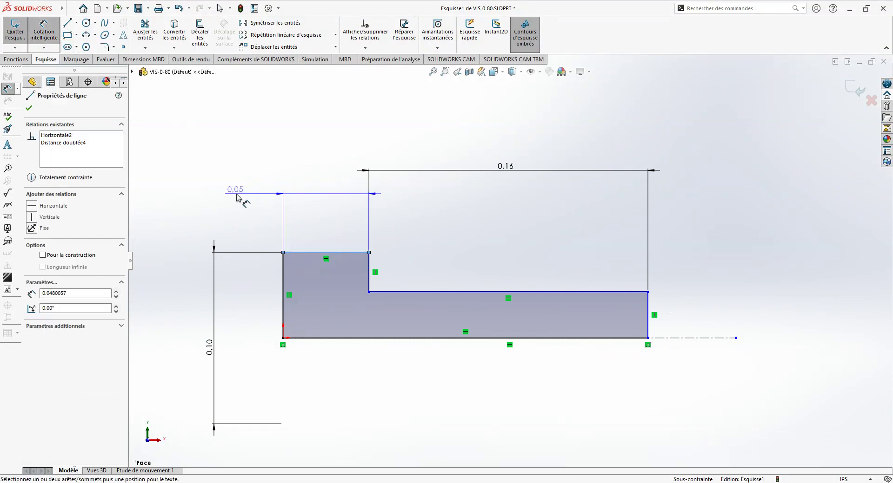
{"action": "left_click", "coordinate": [215, 196]}
{"action": "type", "text": "0.06"}
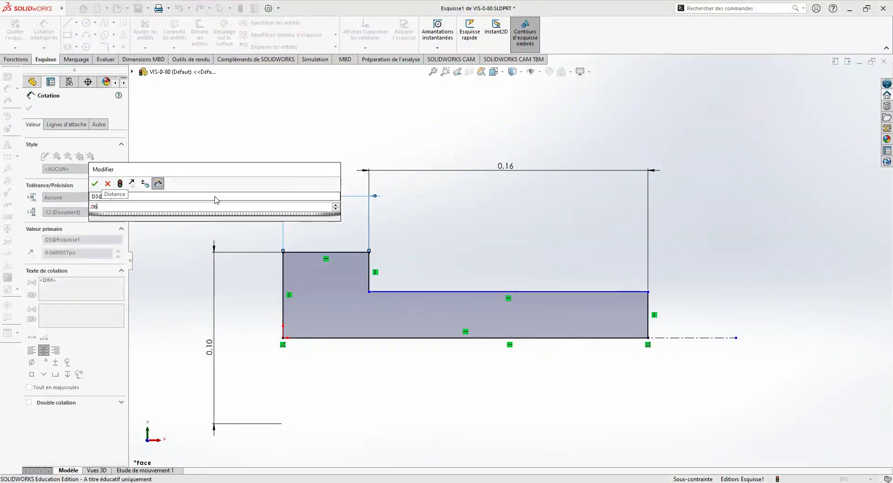
{"action": "key", "text": "Return"}
{"action": "left_click", "coordinate": [670, 331]}
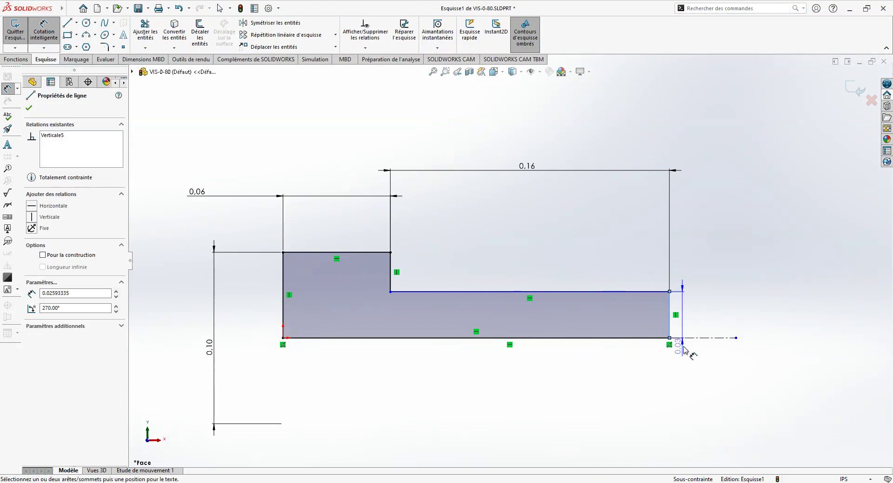
{"action": "left_click", "coordinate": [724, 244]}
{"action": "key", "text": "Return"}
{"action": "key", "text": "Delete"}
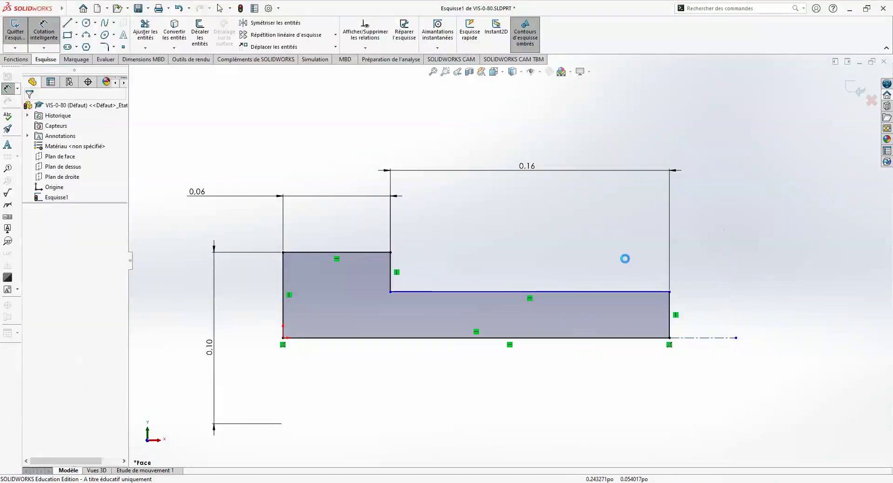
Dimension the shank height to the centerline as 0.06 and exit the sketch.
{"action": "left_click", "coordinate": [644, 292]}
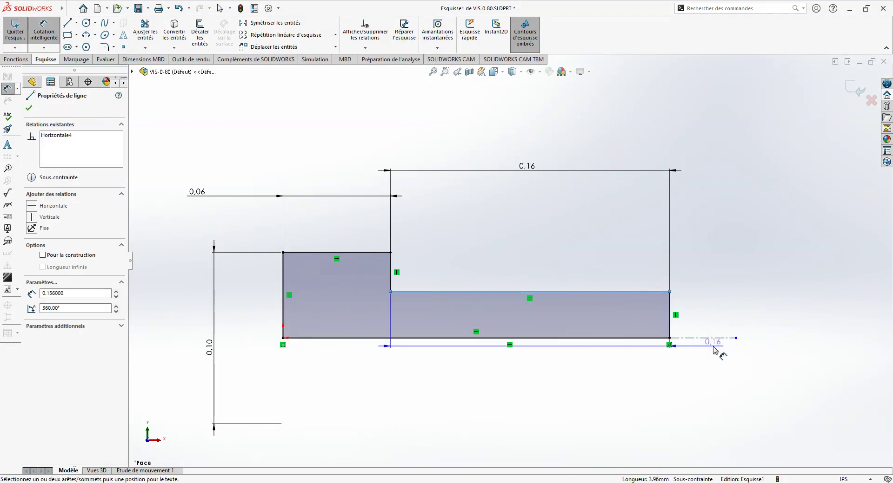
{"action": "left_click", "coordinate": [713, 338]}
{"action": "left_click", "coordinate": [793, 367]}
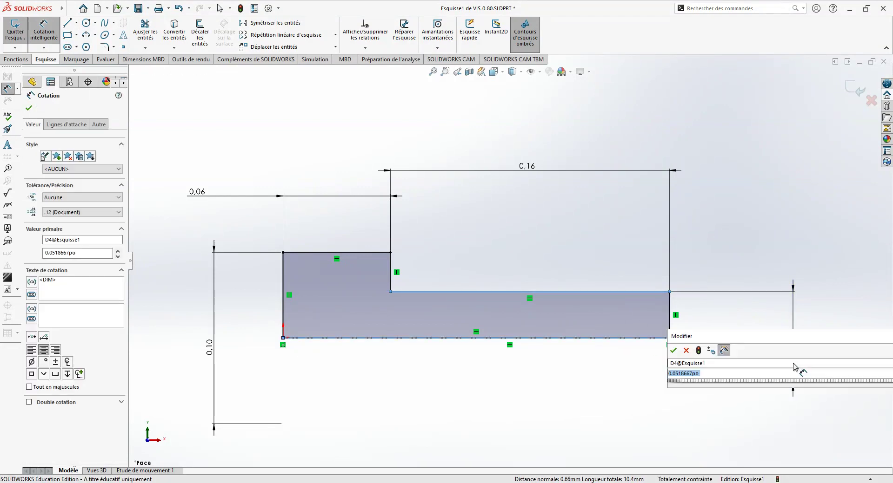
{"action": "type", "text": ".06"}
{"action": "key", "text": "Return"}
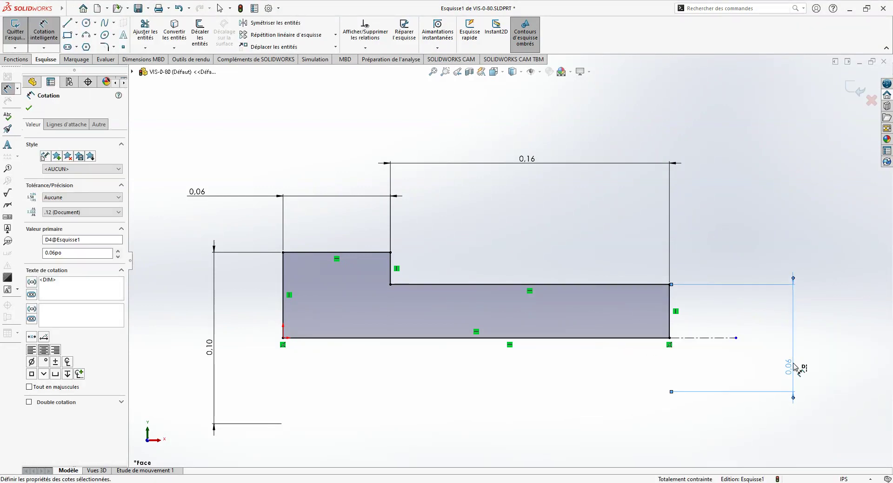
{"action": "left_click", "coordinate": [854, 89]}
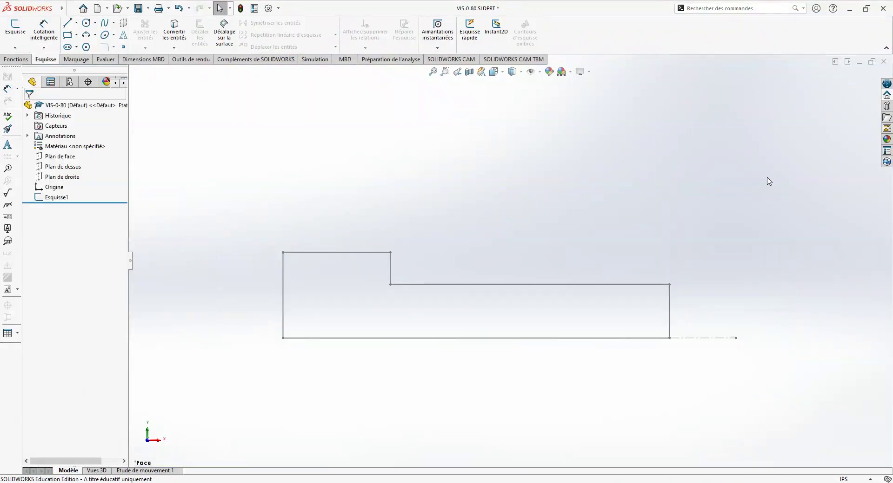
Revolve Esquisse1 a full 360° about its horizontal centerline with Bossage/Base avec révolution.
{"action": "left_click", "coordinate": [23, 61]}
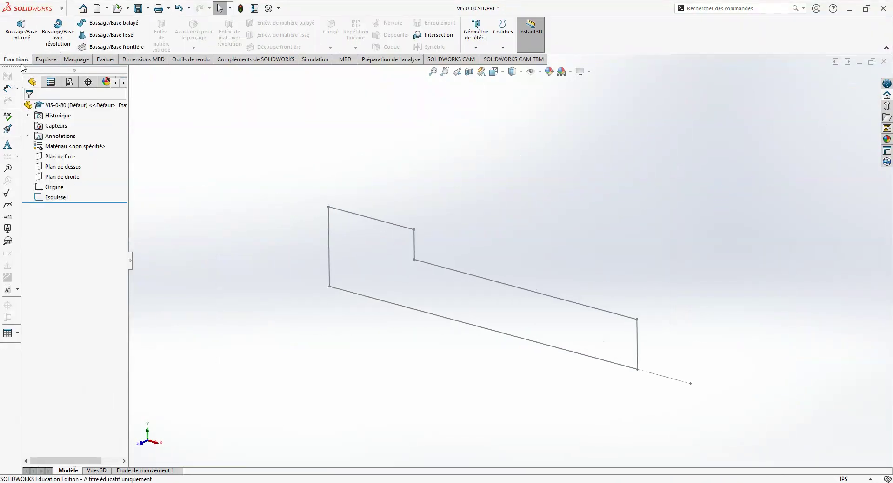
{"action": "left_click", "coordinate": [45, 47]}
{"action": "left_click", "coordinate": [348, 292]}
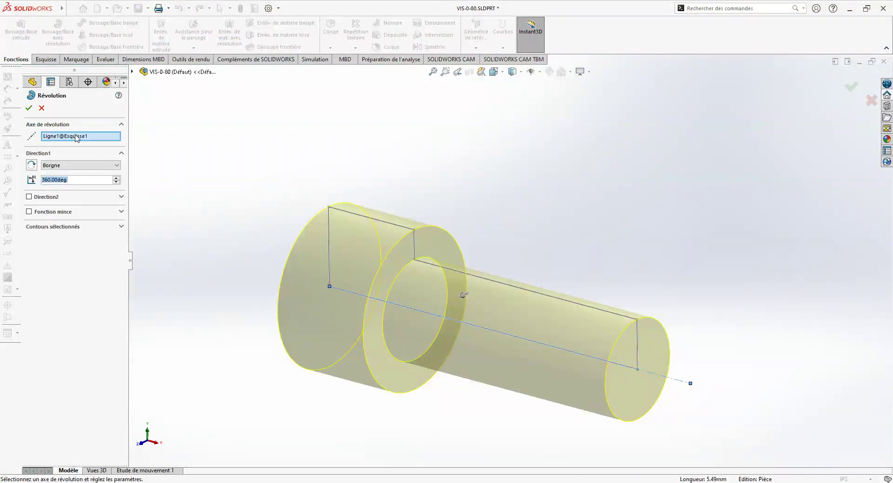
{"action": "left_click", "coordinate": [29, 108]}
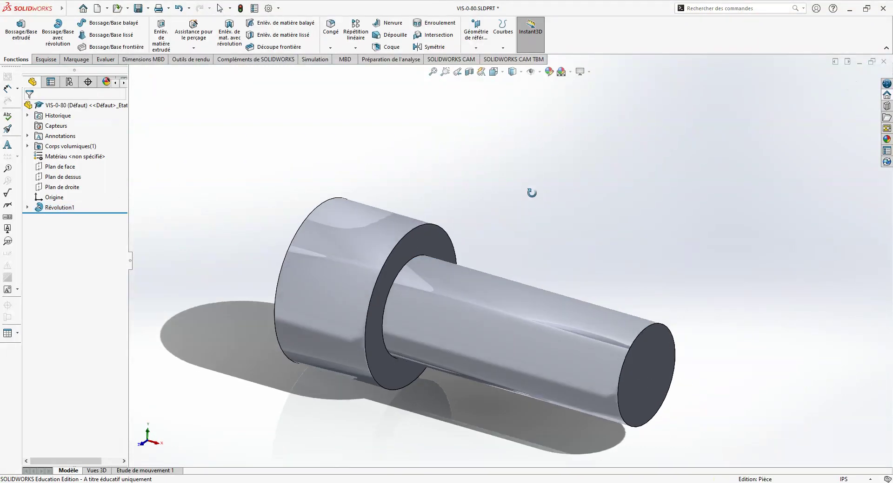
Chamfer the shank's free end edge at 0.005 in and 45°.
{"action": "left_click", "coordinate": [336, 49]}
{"action": "left_click", "coordinate": [347, 69]}
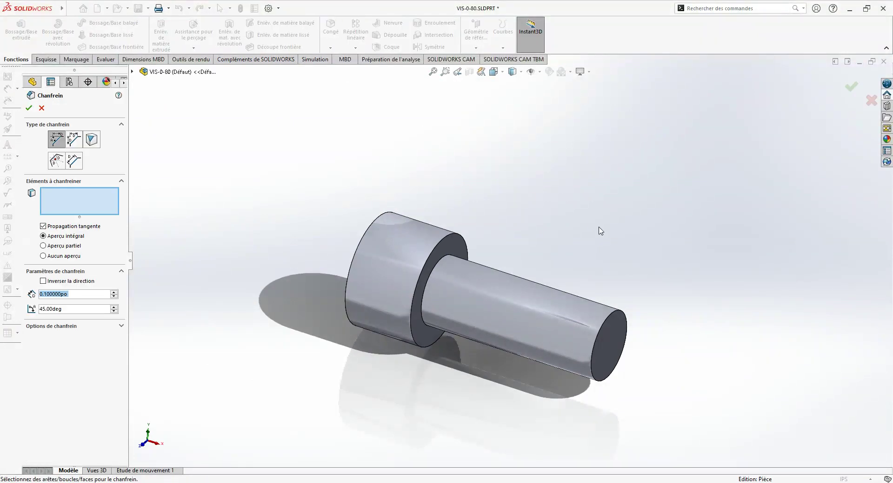
{"action": "left_click", "coordinate": [623, 331]}
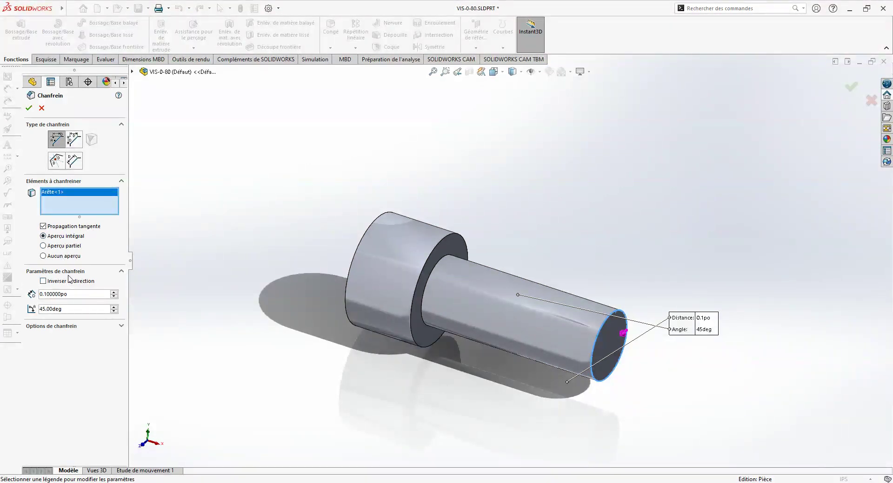
{"action": "double_click", "coordinate": [78, 294]}
{"action": "type", "text": ".005"}
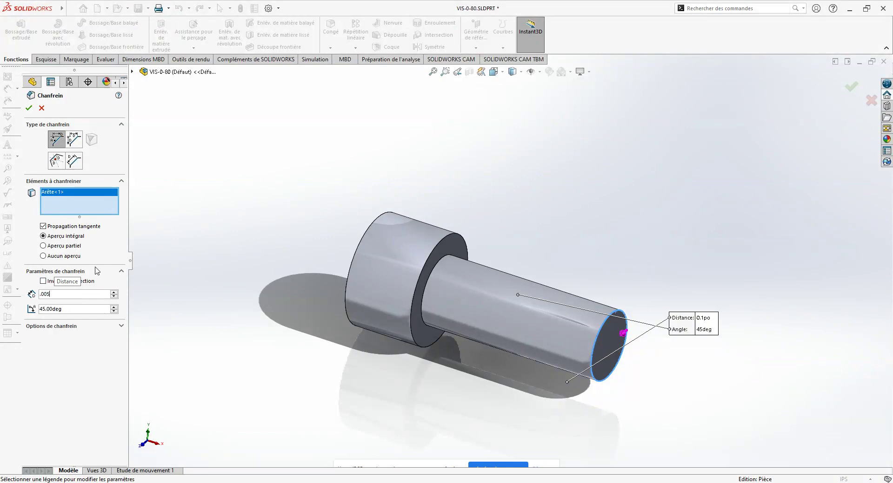
{"action": "key", "text": "Return"}
{"action": "left_click", "coordinate": [29, 109]}
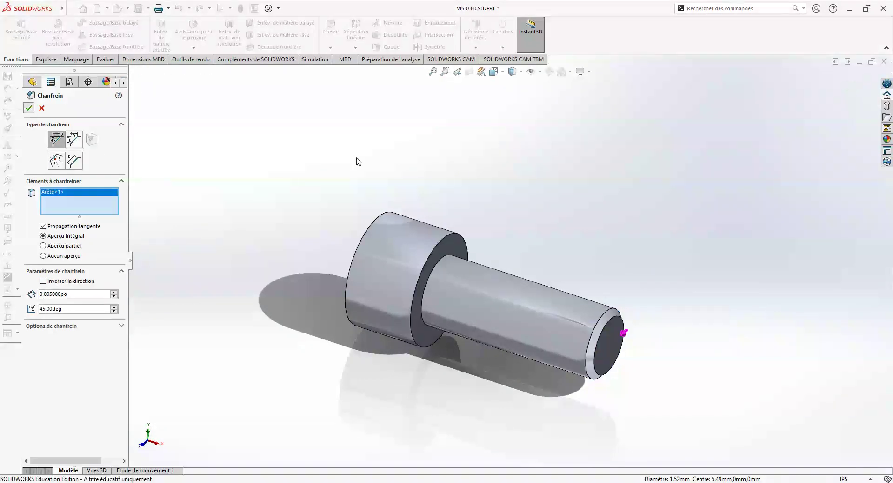
Round the head's shoulder edge and outer circular edge with a 0.001 in fillet.
{"action": "left_click", "coordinate": [331, 27]}
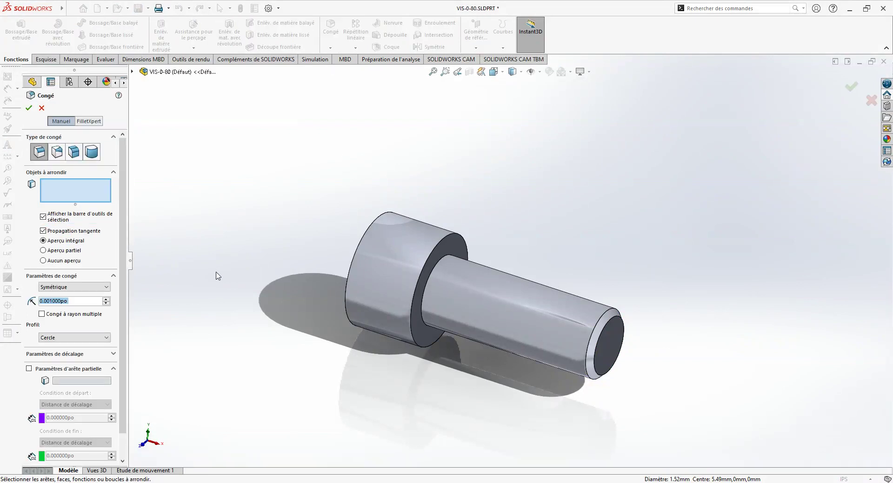
{"action": "left_click", "coordinate": [448, 235]}
{"action": "middle_click_drag", "start_coordinate": [396, 225], "coordinate": [388, 230]}
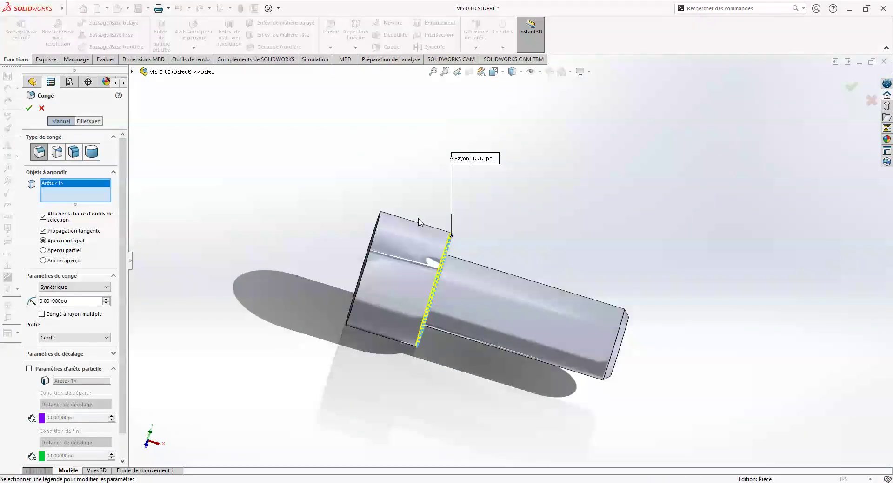
{"action": "left_click", "coordinate": [374, 228]}
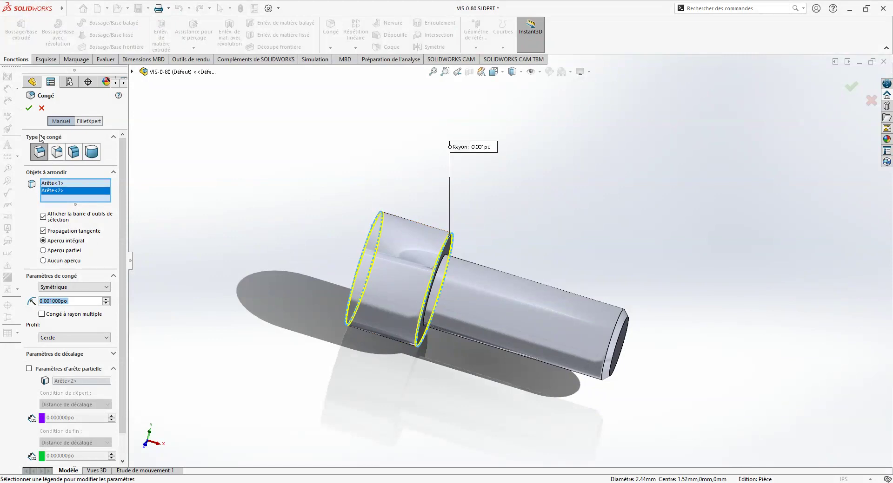
{"action": "left_click", "coordinate": [29, 108]}
{"action": "mouse_move", "coordinate": [291, 221]}
{"action": "middle_mouse_down"}
{"action": "mouse_move", "coordinate": [244, 186]}
{"action": "mouse_move", "coordinate": [251, 210]}
{"action": "middle_mouse_up"}
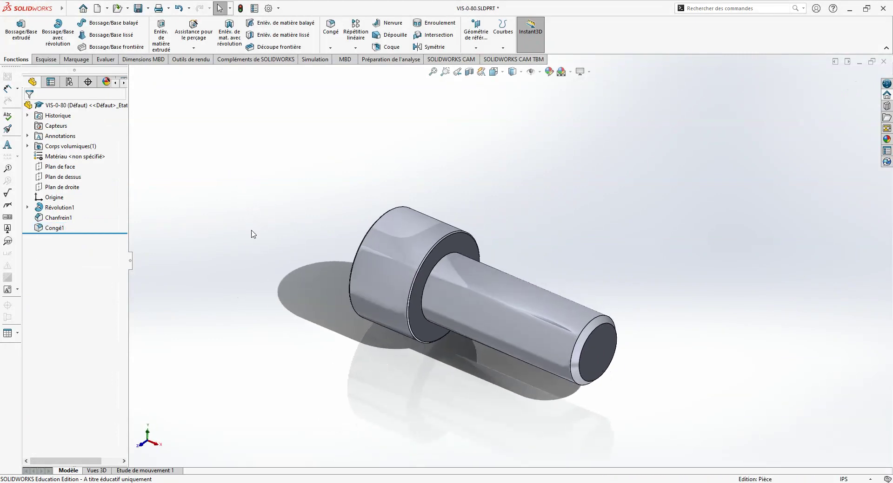
{"action": "mouse_move", "coordinate": [268, 154]}
{"action": "middle_mouse_down"}
{"action": "mouse_move", "coordinate": [247, 146]}
{"action": "mouse_move", "coordinate": [325, 159]}
{"action": "middle_mouse_up"}
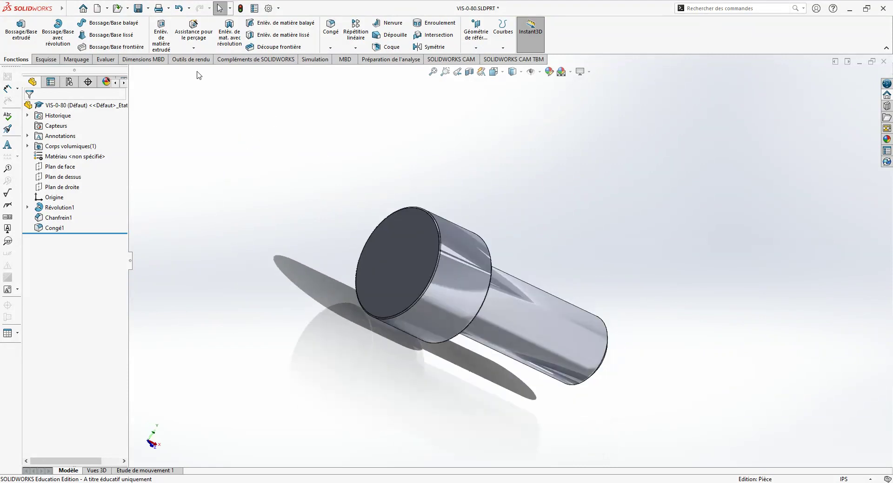
Sketch a six-sided polygon centred on the origin of the head's end face.
{"action": "left_click", "coordinate": [160, 33]}
{"action": "left_click", "coordinate": [414, 248]}
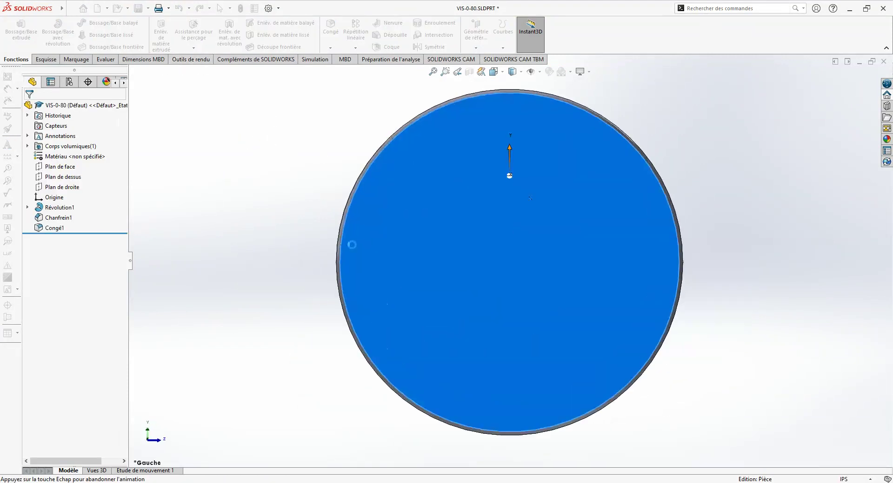
{"action": "left_click", "coordinate": [86, 47]}
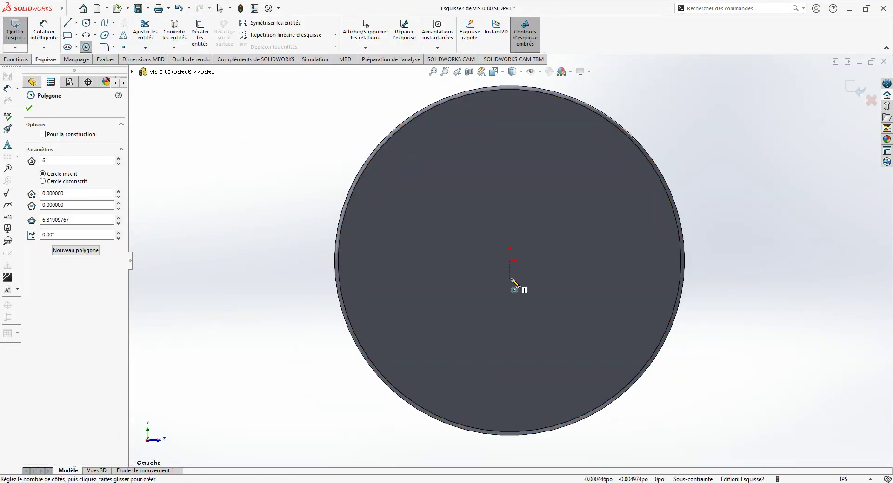
{"action": "left_click", "coordinate": [510, 261]}
{"action": "left_click", "coordinate": [553, 190]}
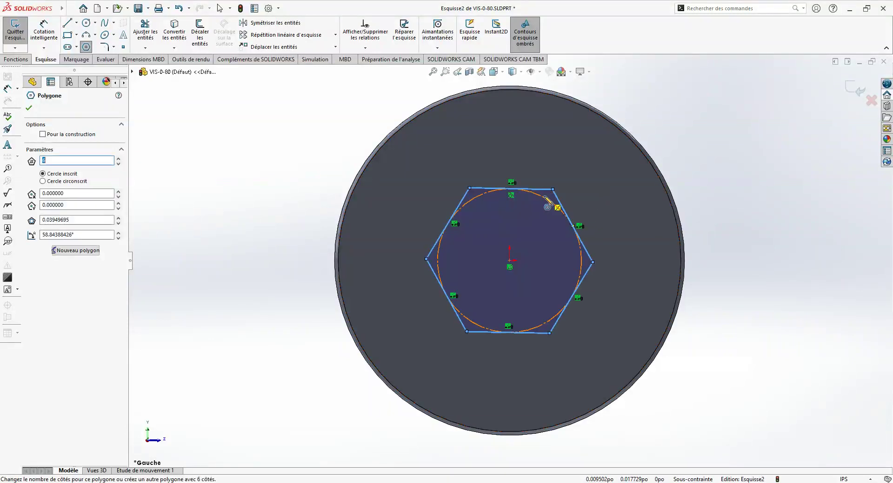
{"action": "key", "text": "Escape"}
{"action": "left_click", "coordinate": [548, 189]}
{"action": "left_click", "coordinate": [319, 106]}
Dimension the hexagon across flats to 3/64 in, shown as 0.05.
{"action": "left_click", "coordinate": [43, 33]}
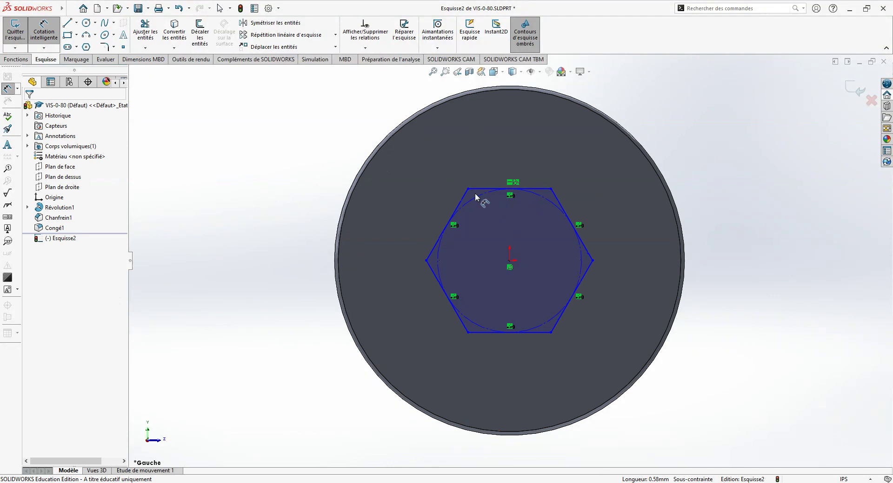
{"action": "left_click", "coordinate": [452, 217]}
{"action": "left_click", "coordinate": [585, 275]}
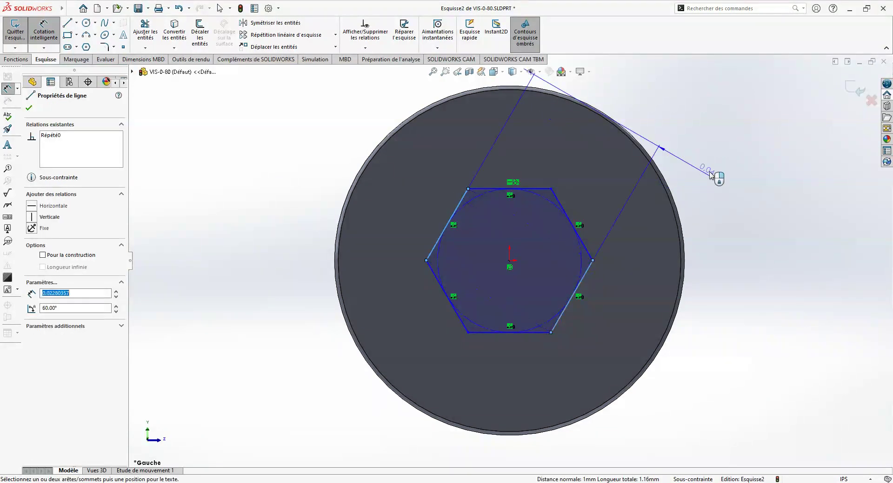
{"action": "left_click", "coordinate": [771, 215]}
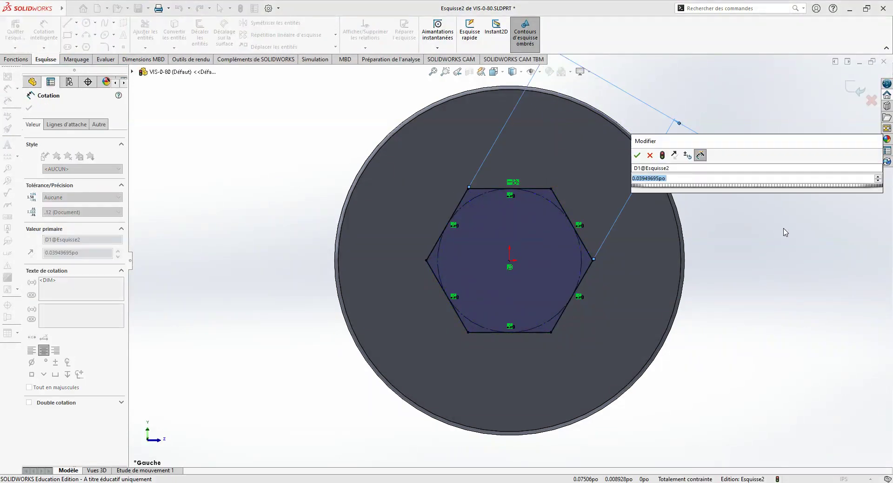
{"action": "key", "text": "BackSpace"}
{"action": "type", "text": "0"}
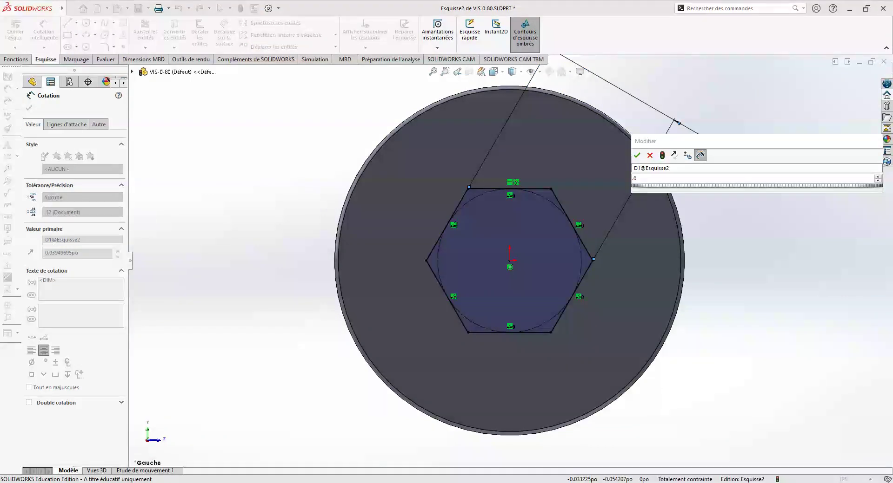
{"action": "key", "text": "BackSpace"}
{"action": "type", "text": "=3/64"}
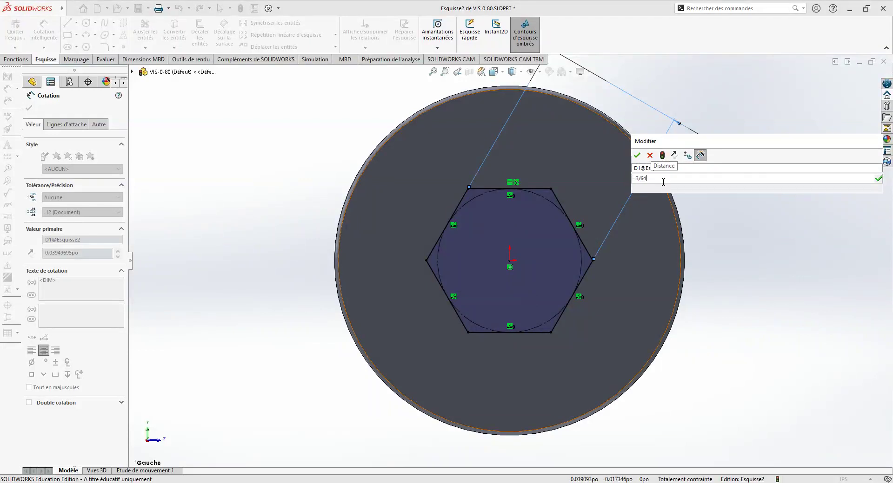
{"action": "key", "text": "Return"}
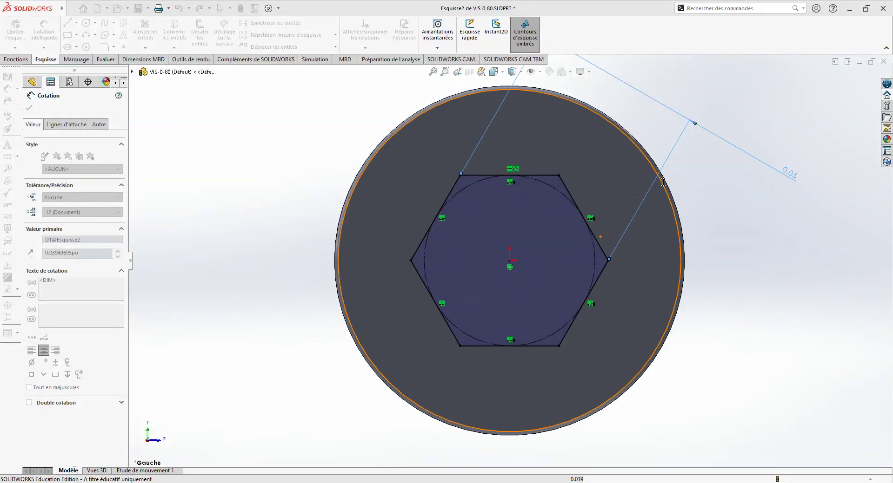
{"action": "key", "text": "Escape"}
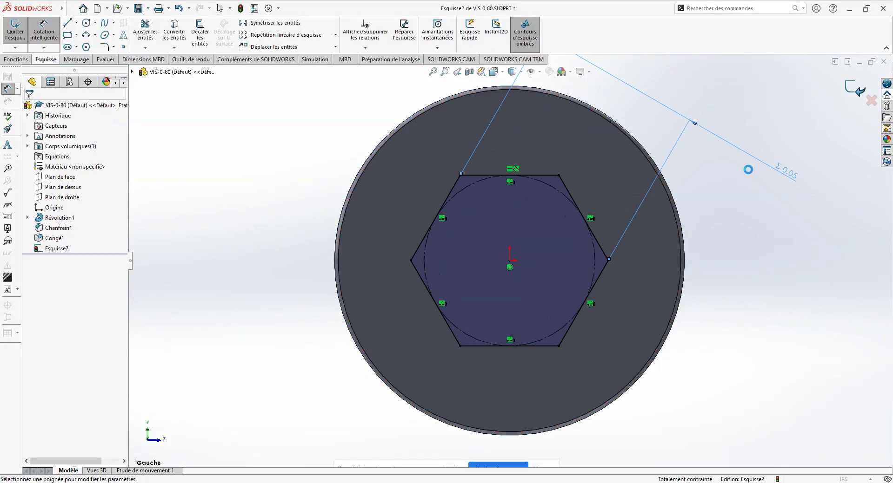
Cut the hexagon sketch into the head as a blind socket =3/64 in deep.
{"action": "right_click_drag", "start_coordinate": [747, 169], "coordinate": [735, 199]}
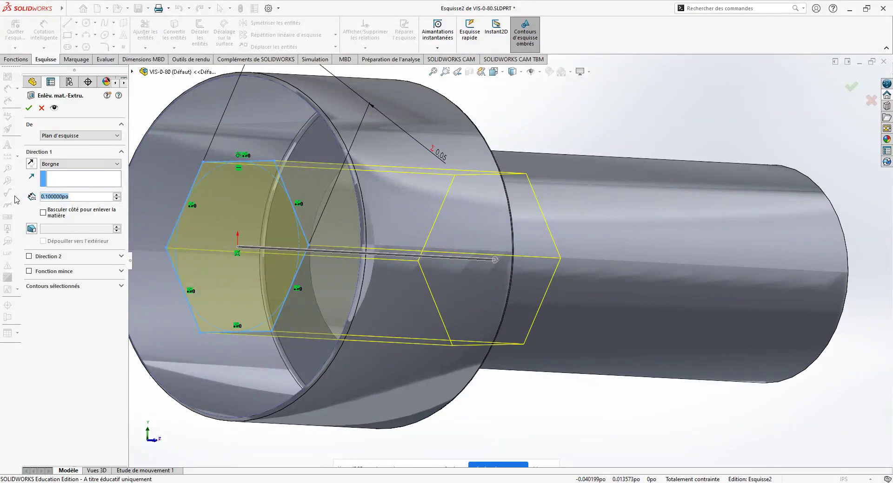
{"action": "type", "text": "=3"}
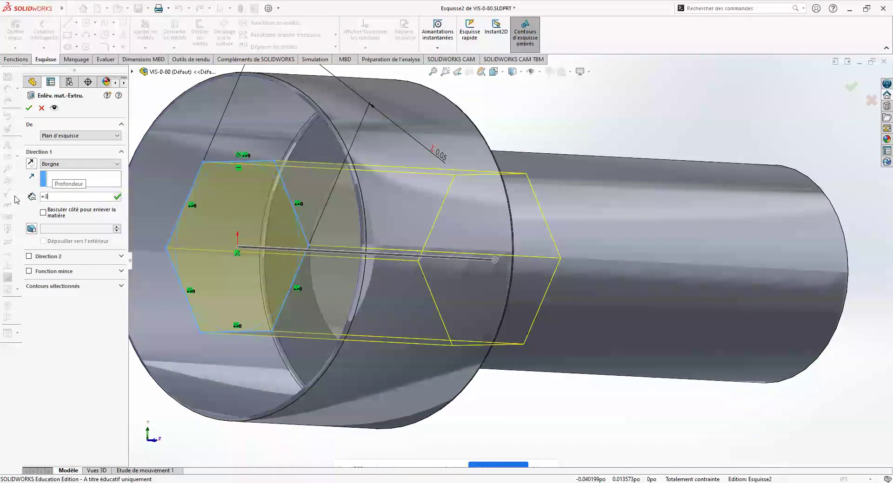
{"action": "type", "text": "/64"}
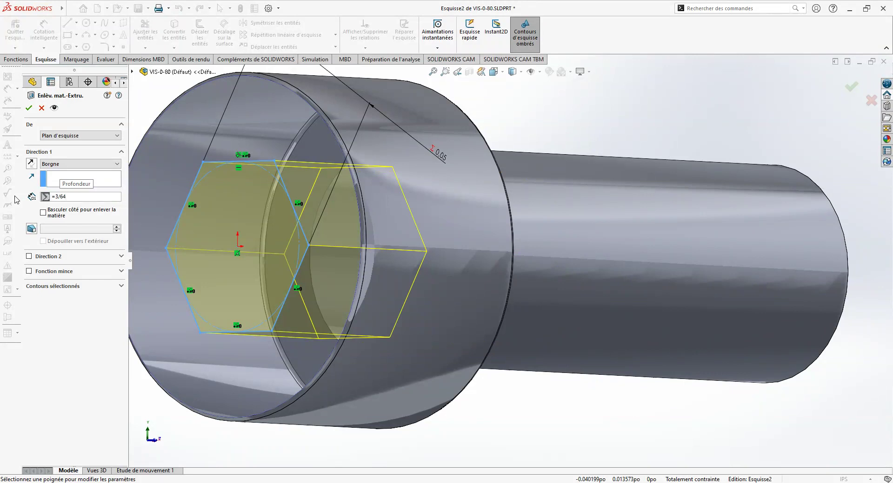
{"action": "key", "text": "Return"}
{"action": "mouse_move", "coordinate": [279, 232]}
{"action": "middle_mouse_down"}
{"action": "mouse_move", "coordinate": [356, 187]}
{"action": "mouse_move", "coordinate": [459, 169]}
{"action": "middle_mouse_up"}
{"action": "mouse_move", "coordinate": [574, 130]}
{"action": "middle_mouse_down"}
{"action": "mouse_move", "coordinate": [614, 161]}
{"action": "mouse_move", "coordinate": [590, 226]}
{"action": "mouse_move", "coordinate": [565, 205]}
{"action": "mouse_move", "coordinate": [635, 186]}
{"action": "middle_mouse_up"}
{"action": "scroll", "coordinate": [590, 226], "scroll_direction": "up", "scroll_amount": 5}
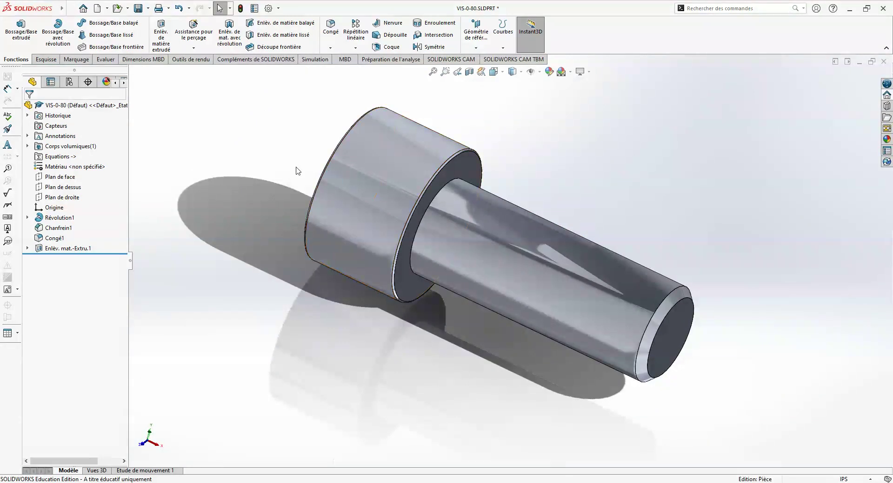
Assign AISI Acier inoxydable type 316L from the Acier group as the part's material.
{"action": "double_click", "coordinate": [103, 169]}
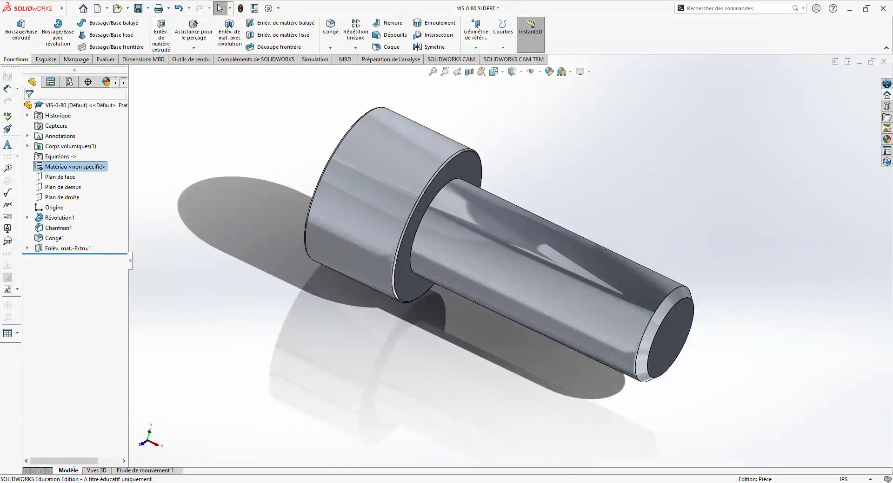
{"action": "left_click", "coordinate": [496, 266]}
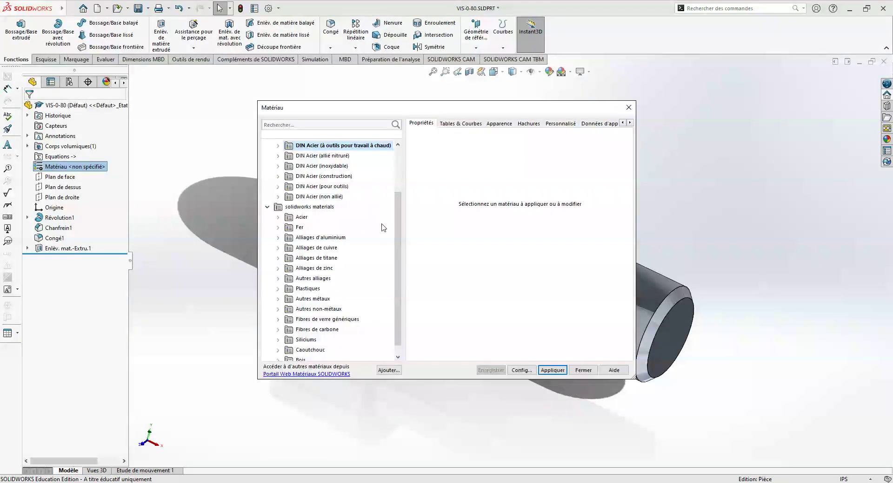
{"action": "left_click", "coordinate": [278, 217]}
{"action": "left_click_drag", "start_coordinate": [398, 215], "coordinate": [400, 259]}
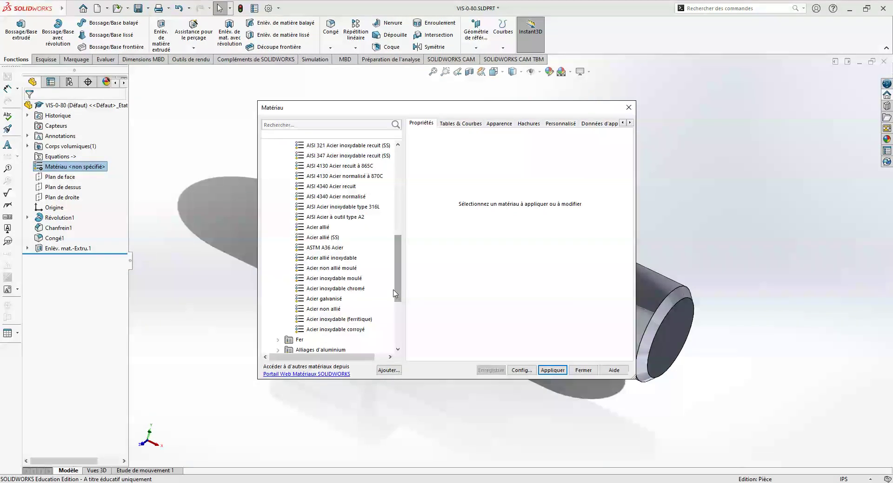
{"action": "left_click_drag", "start_coordinate": [398, 280], "coordinate": [401, 268]}
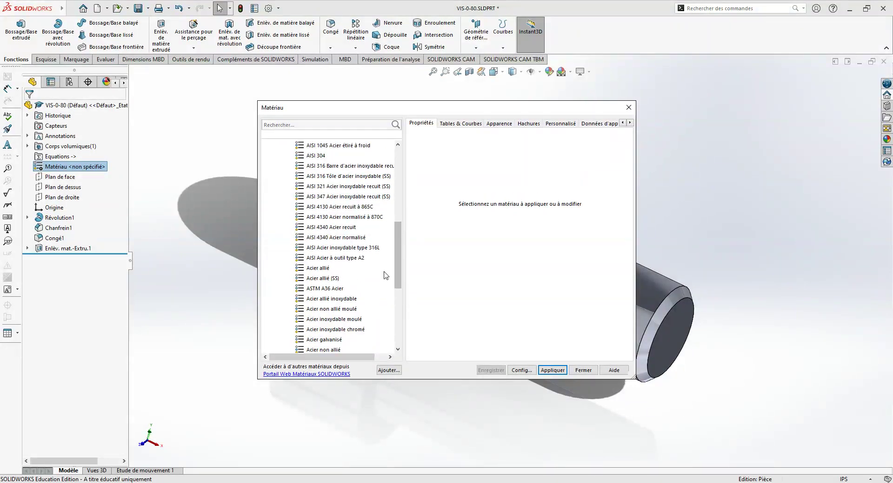
{"action": "left_click", "coordinate": [367, 248]}
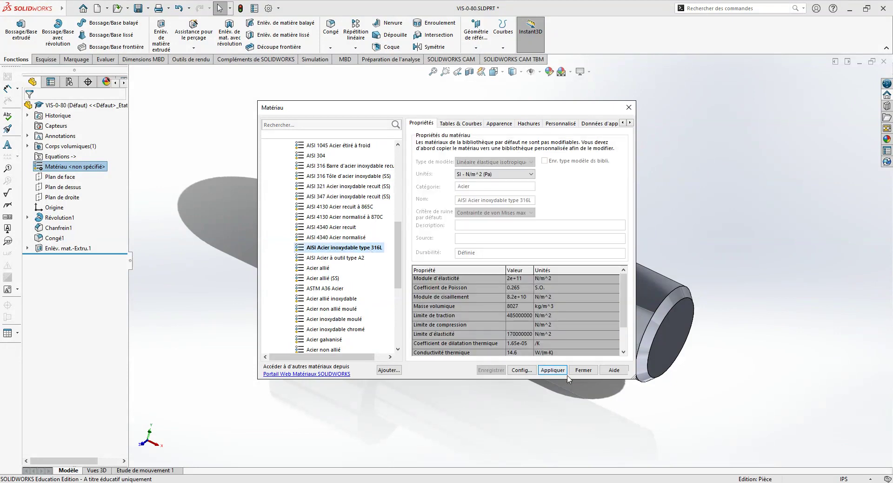
{"action": "left_click", "coordinate": [552, 371]}
{"action": "left_click", "coordinate": [583, 371]}
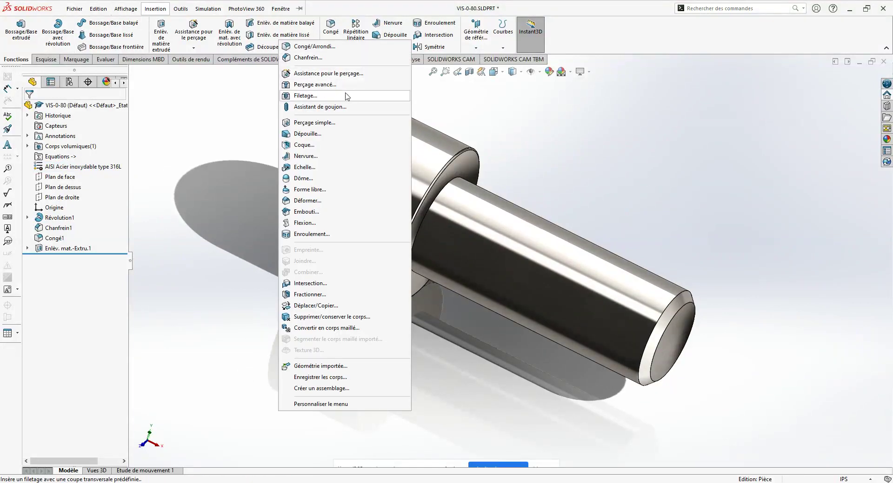
Add a #0-80 Inch Die thread from the head's shoulder up to the shaft's end face.
{"action": "left_click", "coordinate": [345, 97]}
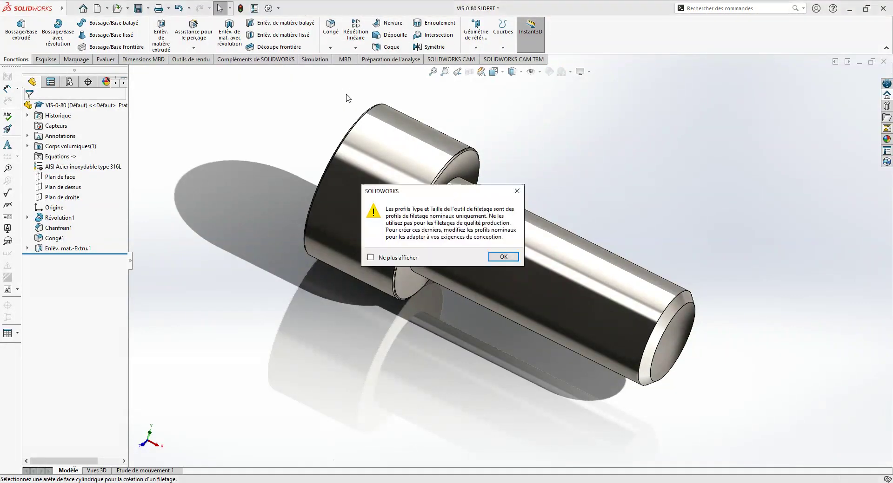
{"action": "left_click", "coordinate": [503, 257]}
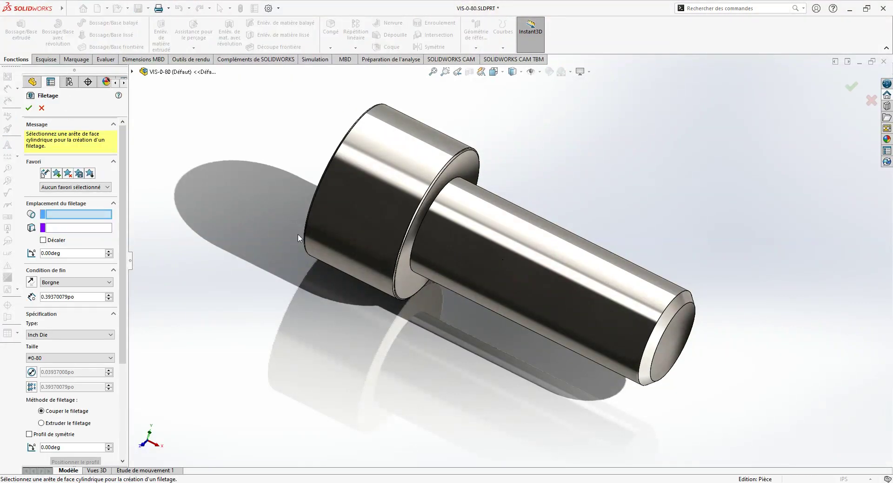
{"action": "left_click_drag", "start_coordinate": [130, 193], "coordinate": [188, 193]}
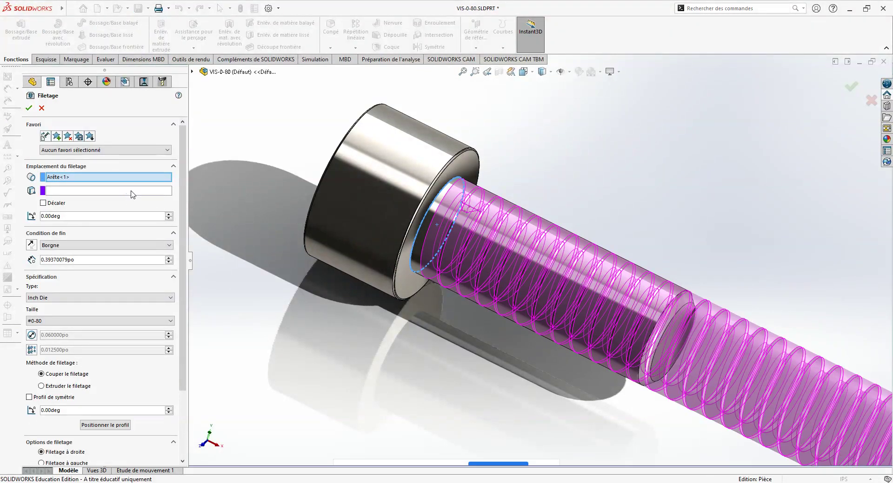
{"action": "left_click", "coordinate": [132, 192]}
{"action": "left_click", "coordinate": [467, 170]}
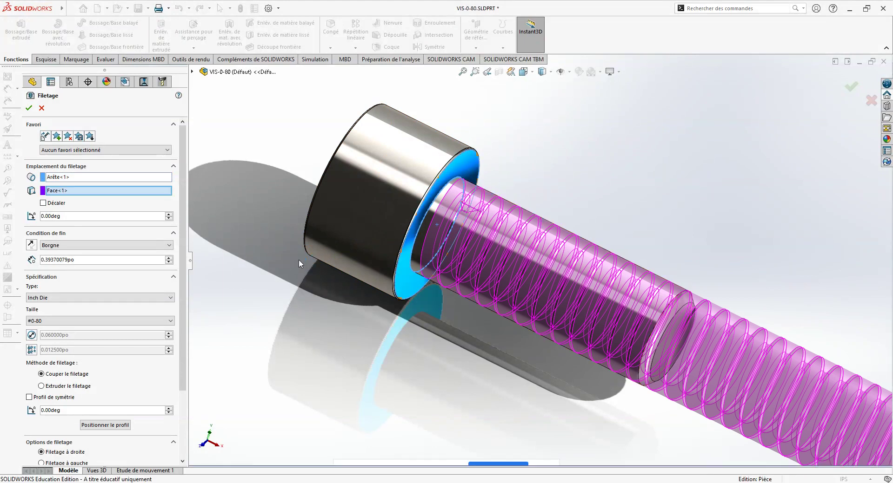
{"action": "scroll", "coordinate": [182, 266], "scroll_direction": "down", "scroll_amount": 2}
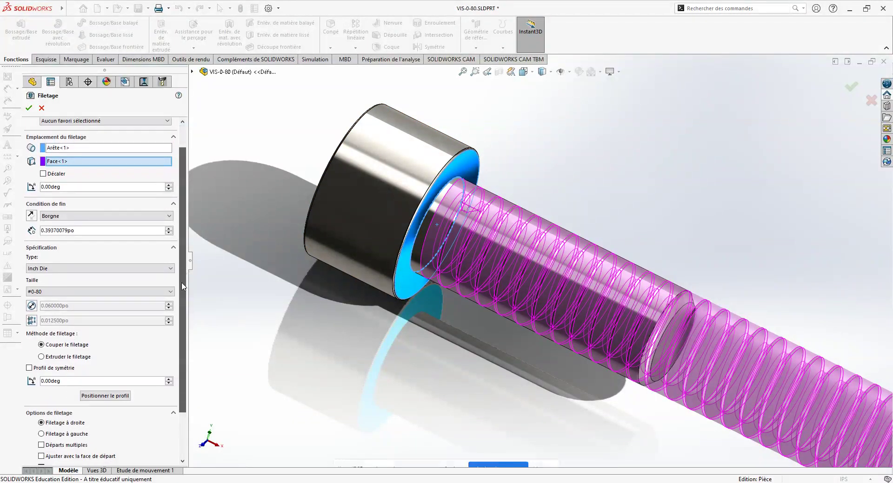
{"action": "scroll", "coordinate": [183, 266], "scroll_direction": "down", "scroll_amount": 2}
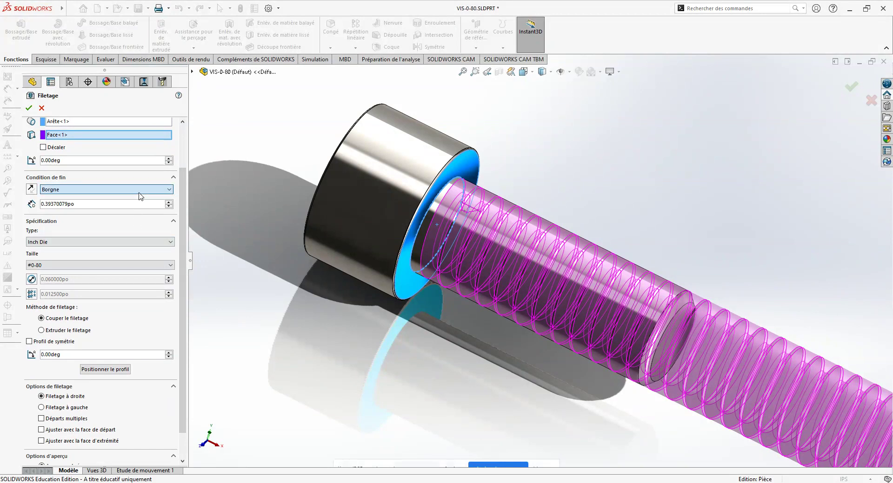
{"action": "left_click", "coordinate": [382, 275]}
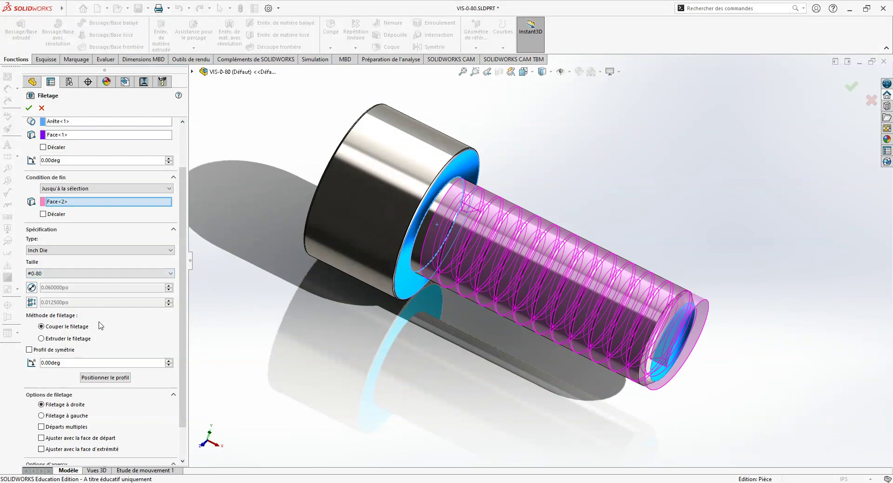
{"action": "scroll", "coordinate": [177, 299], "scroll_direction": "down", "scroll_amount": 2}
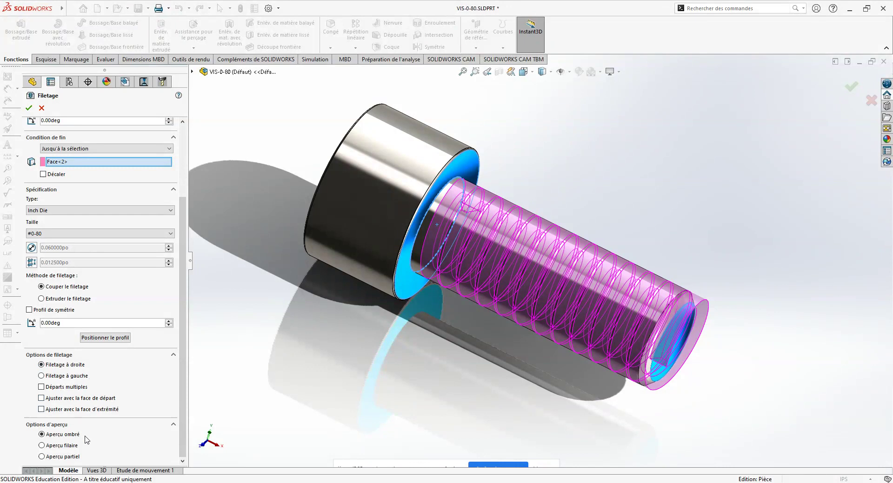
{"action": "left_click", "coordinate": [29, 108]}
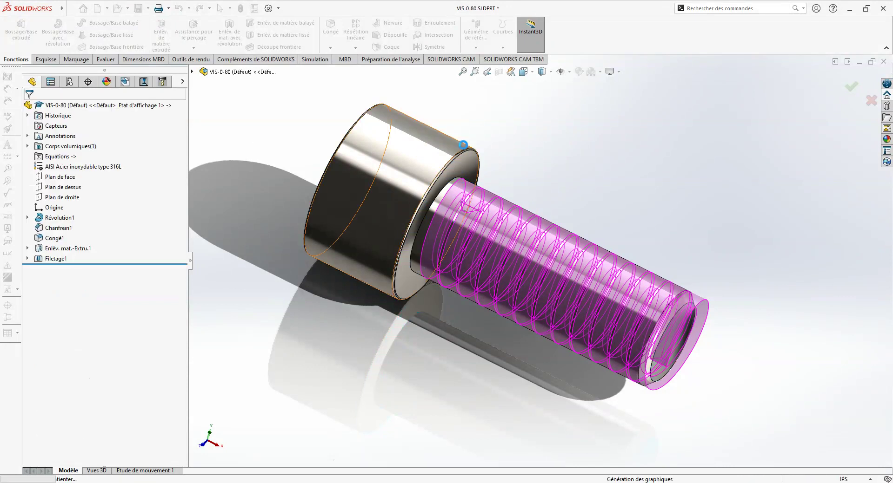
Orbit the threaded screw to a new viewing angle.
{"action": "mouse_move", "coordinate": [608, 189]}
{"action": "middle_mouse_down"}
{"action": "mouse_move", "coordinate": [566, 136]}
{"action": "mouse_move", "coordinate": [604, 243]}
{"action": "mouse_move", "coordinate": [730, 302]}
{"action": "mouse_move", "coordinate": [797, 231]}
{"action": "mouse_move", "coordinate": [751, 123]}
{"action": "mouse_move", "coordinate": [633, 313]}
{"action": "mouse_move", "coordinate": [707, 287]}
{"action": "mouse_move", "coordinate": [458, 172]}
{"action": "mouse_move", "coordinate": [528, 172]}
{"action": "mouse_move", "coordinate": [532, 198]}
{"action": "mouse_move", "coordinate": [491, 225]}
{"action": "mouse_move", "coordinate": [519, 278]}
{"action": "mouse_move", "coordinate": [323, 194]}
{"action": "mouse_move", "coordinate": [300, 118]}
{"action": "mouse_move", "coordinate": [281, 115]}
{"action": "middle_mouse_up"}
Start a new sketch, Esquisse5, on the top plane (Plan de dessus).
{"action": "left_click", "coordinate": [43, 60]}
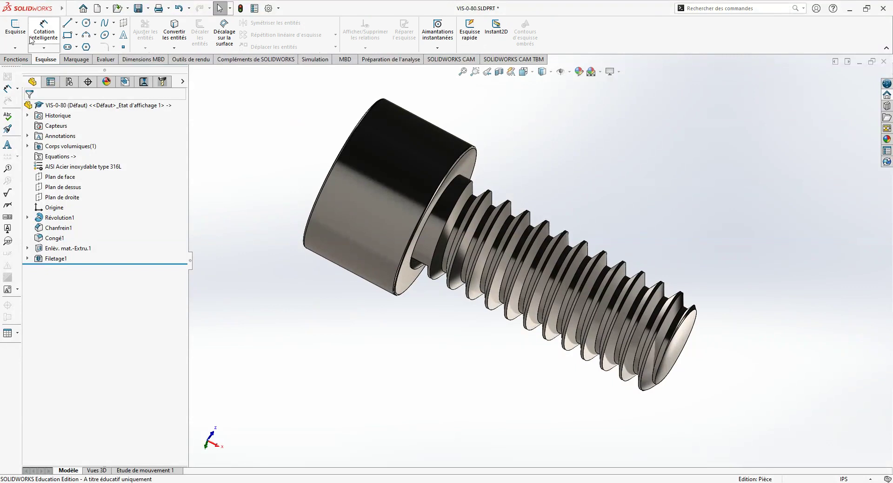
{"action": "left_click", "coordinate": [15, 28]}
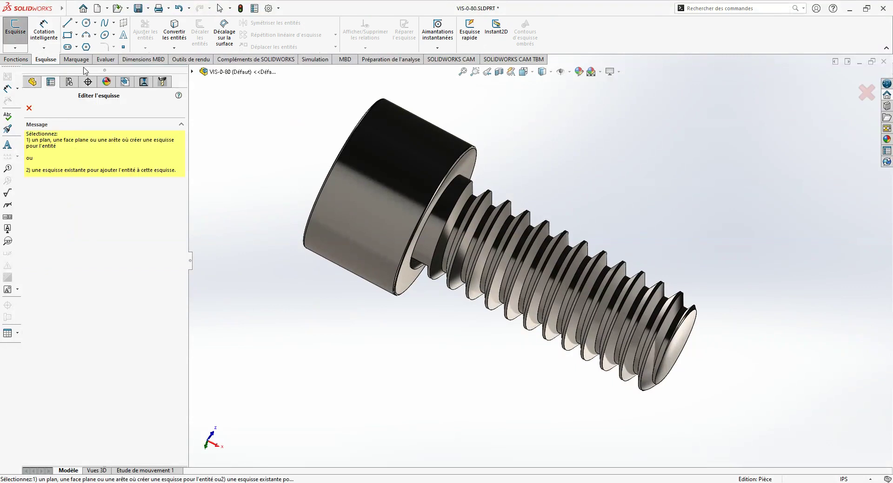
{"action": "left_click", "coordinate": [193, 72]}
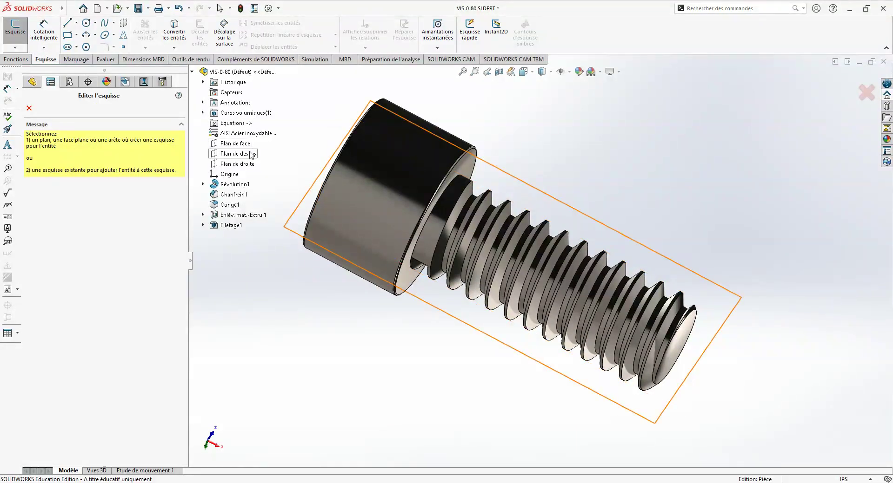
{"action": "left_click", "coordinate": [252, 154]}
{"action": "scroll", "coordinate": [404, 279], "scroll_direction": "down", "scroll_amount": 3}
{"action": "scroll", "coordinate": [409, 281], "scroll_direction": "down", "scroll_amount": 3}
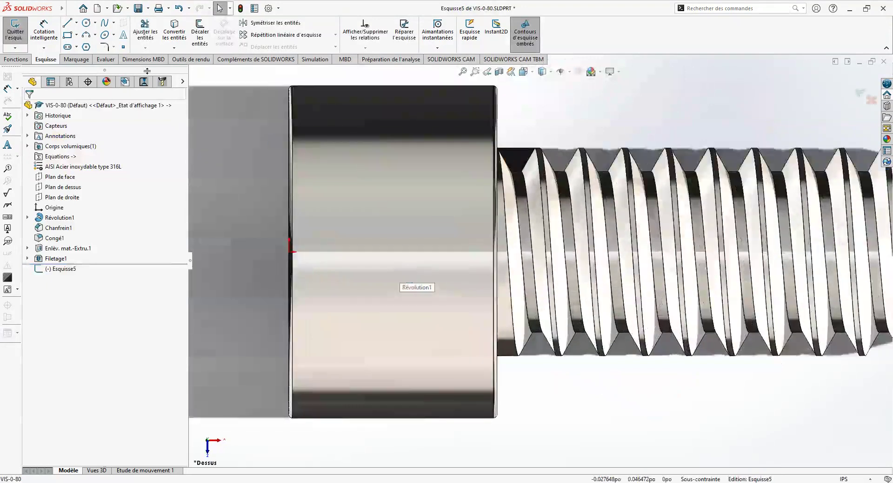
Draw a straight slot from the origin across the screw head.
{"action": "left_click", "coordinate": [67, 46]}
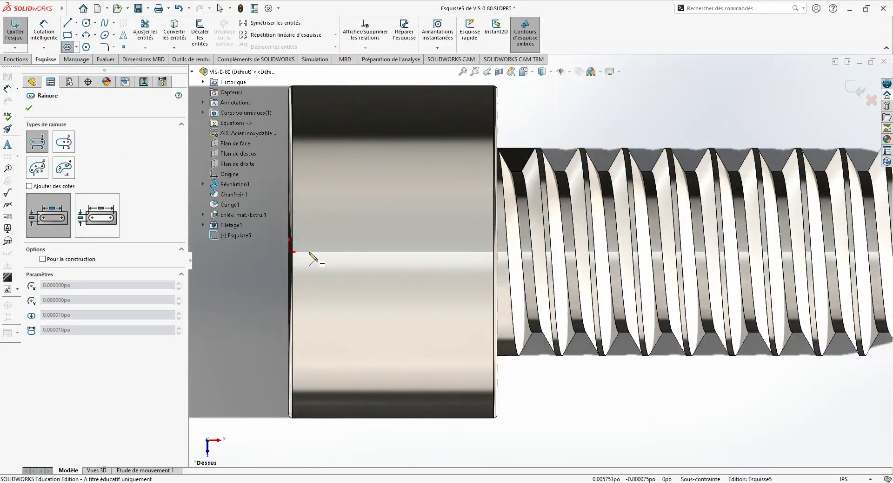
{"action": "left_click", "coordinate": [291, 252]}
{"action": "left_click", "coordinate": [479, 252]}
{"action": "left_click", "coordinate": [391, 245]}
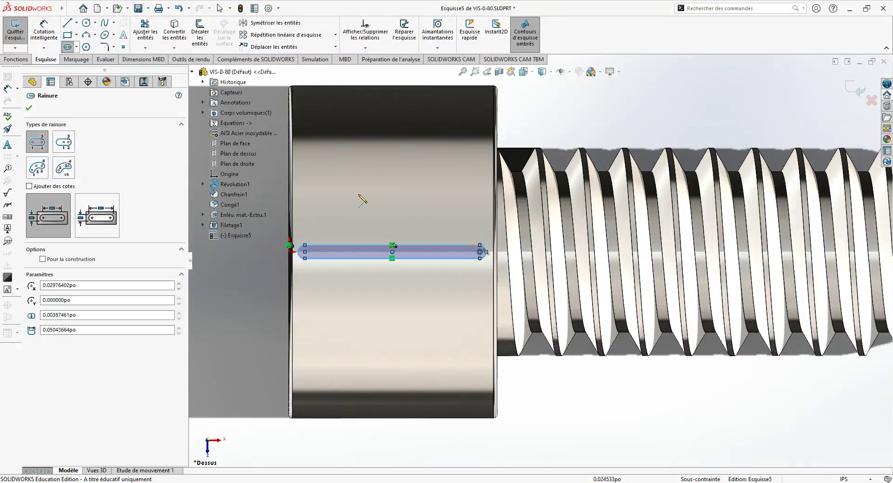
{"action": "left_click", "coordinate": [44, 29]}
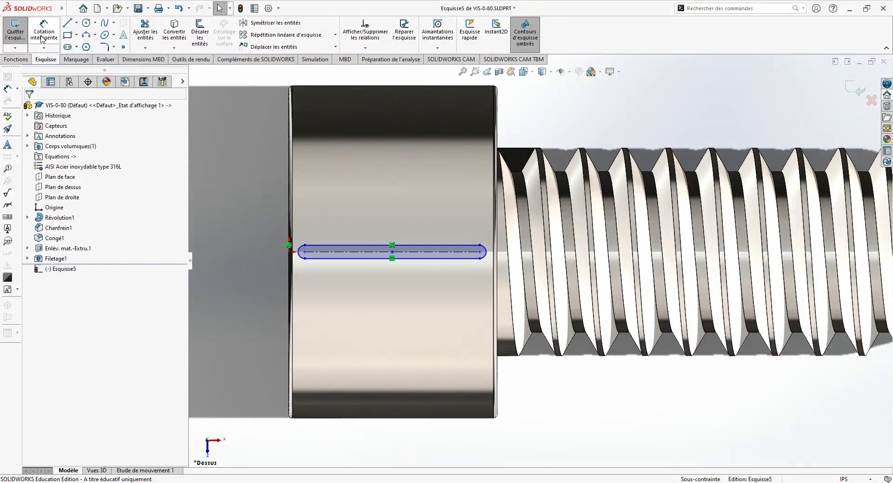
{"action": "left_click", "coordinate": [391, 254]}
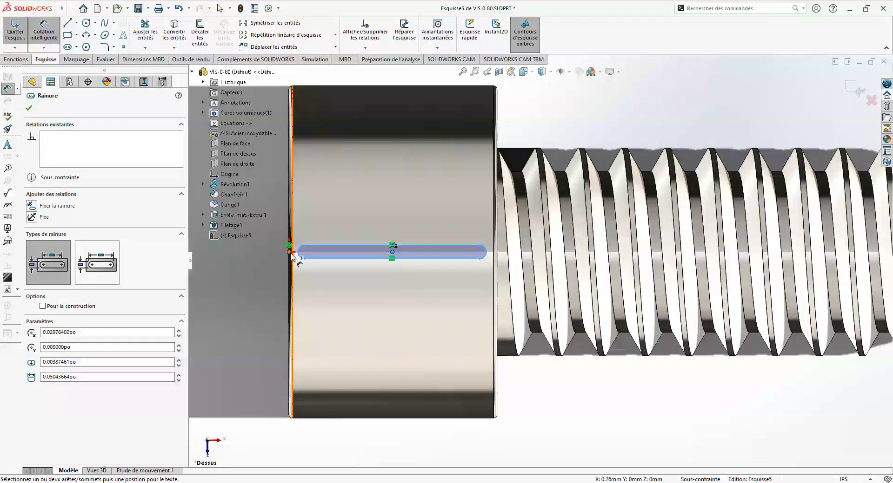
Dimension the slot 0.03 from the head edge to its centre and 0.05 long.
{"action": "left_click", "coordinate": [289, 254]}
{"action": "key", "text": "f"}
{"action": "left_click", "coordinate": [238, 225]}
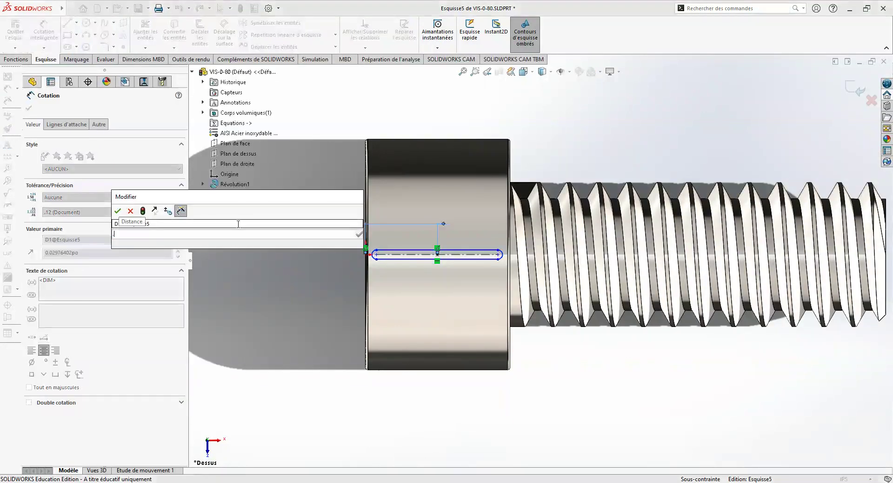
{"action": "type", "text": "03"}
{"action": "key", "text": "Return"}
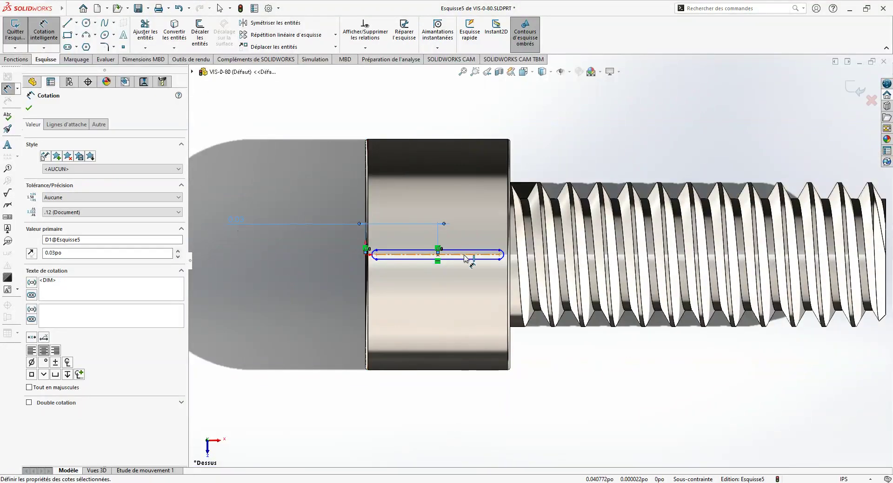
{"action": "left_click", "coordinate": [464, 256]}
{"action": "left_click", "coordinate": [437, 112]}
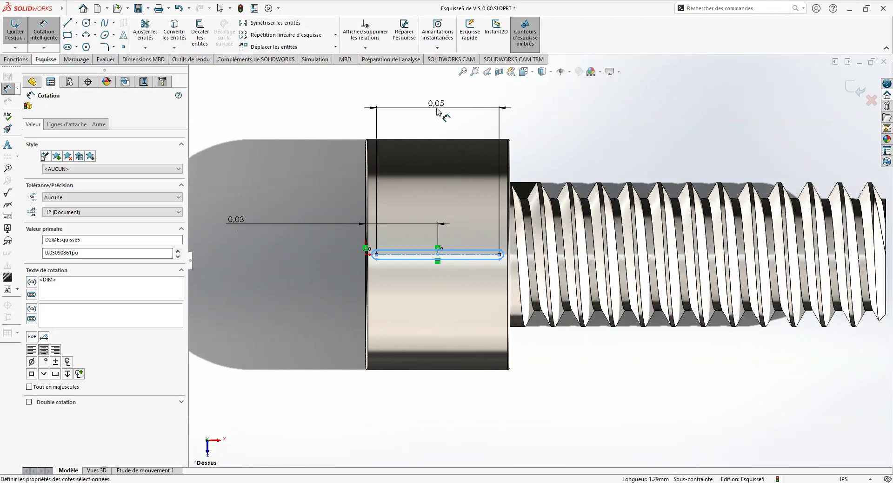
{"action": "type", "text": "0.05"}
{"action": "key", "text": "Return"}
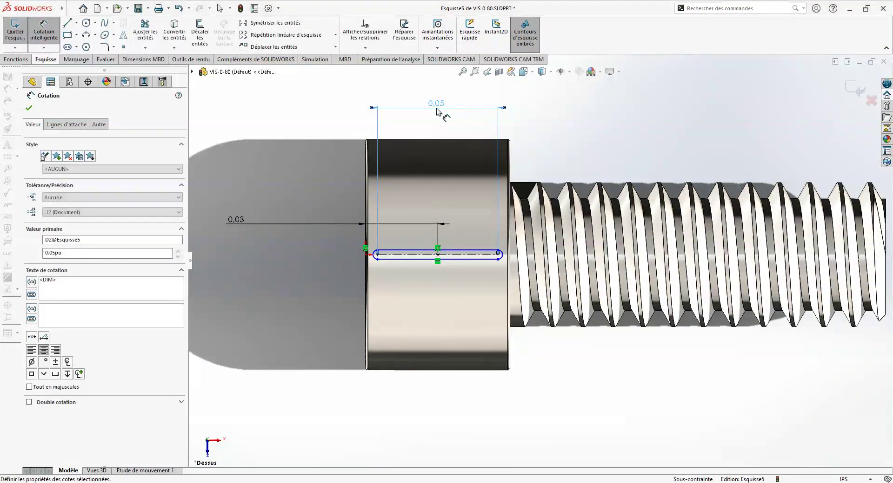
Give the slot's end arc a 0.001 radius to fully define the sketch.
{"action": "scroll", "coordinate": [377, 263], "scroll_direction": "down", "scroll_amount": 5}
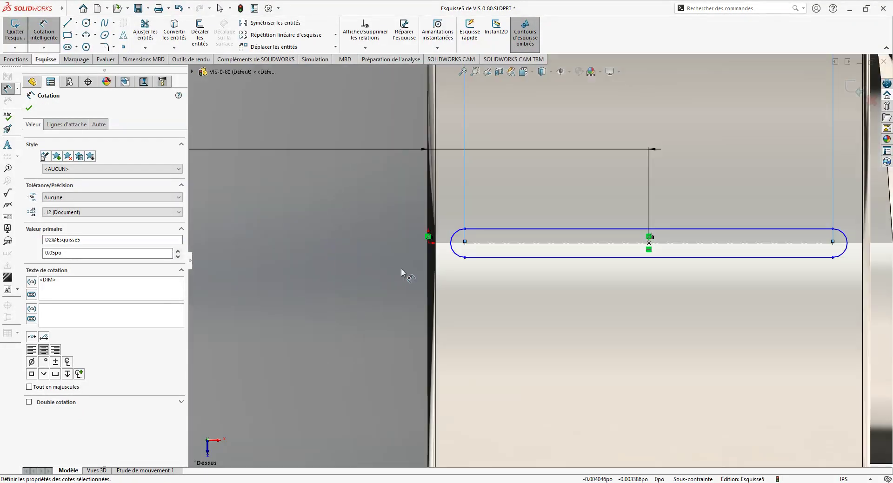
{"action": "left_click", "coordinate": [463, 258]}
{"action": "scroll", "coordinate": [455, 259], "scroll_direction": "up", "scroll_amount": 3}
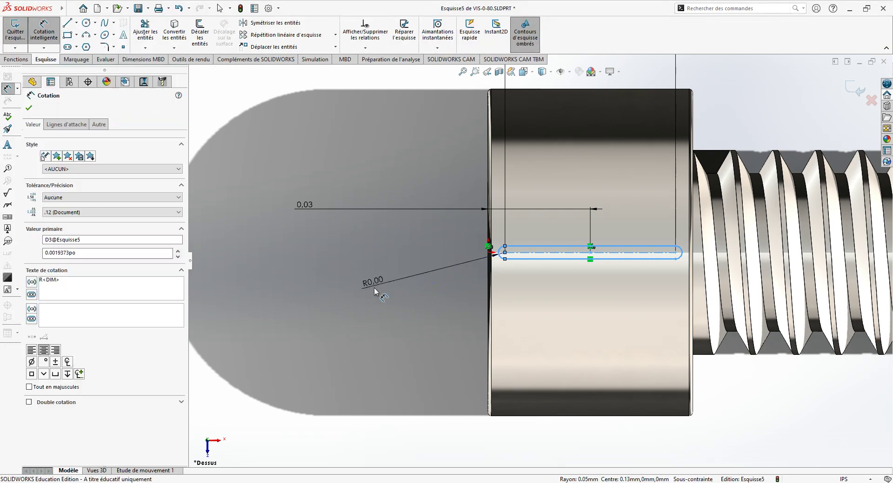
{"action": "left_click", "coordinate": [375, 289]}
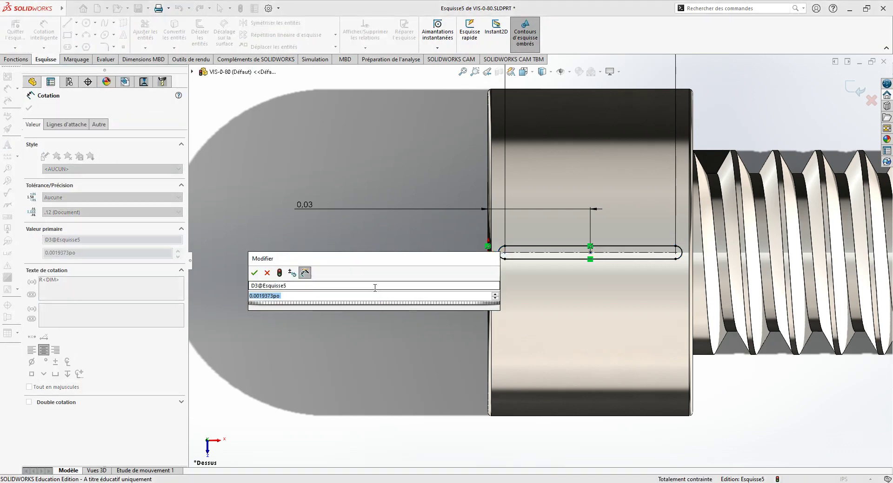
{"action": "type", "text": "1.001"}
{"action": "key", "text": "Return"}
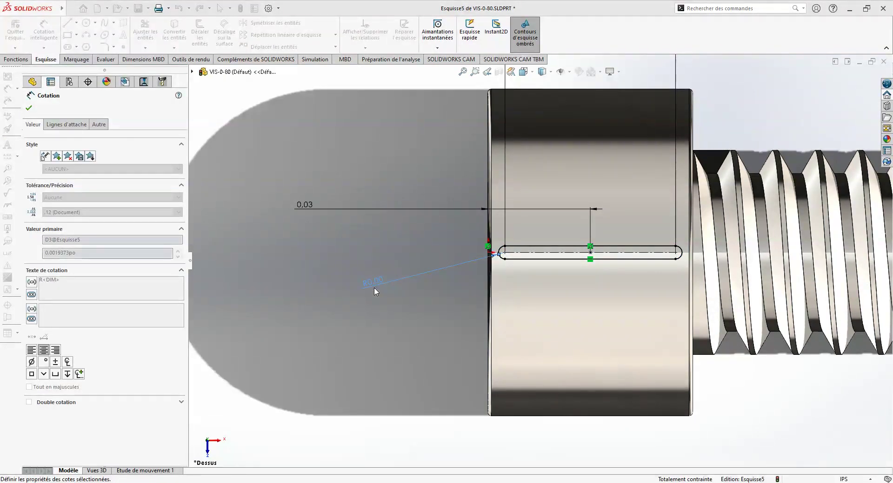
Exit the slot sketch and start an extruded cut from it.
{"action": "left_click", "coordinate": [855, 88]}
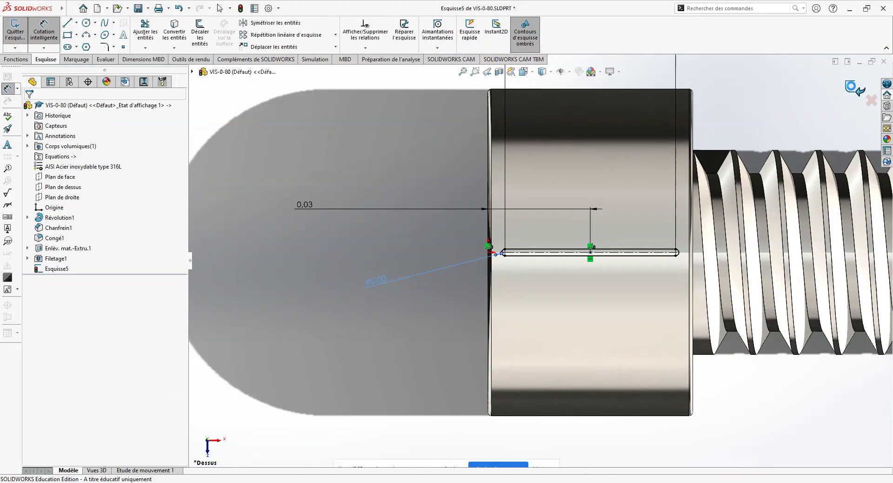
{"action": "middle_click_drag", "start_coordinate": [734, 218], "coordinate": [693, 124]}
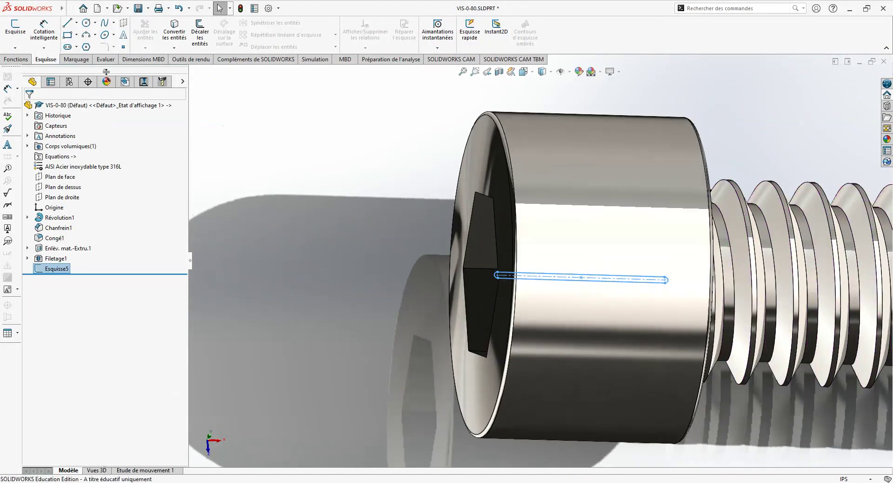
{"action": "left_click", "coordinate": [16, 59]}
{"action": "left_click", "coordinate": [161, 35]}
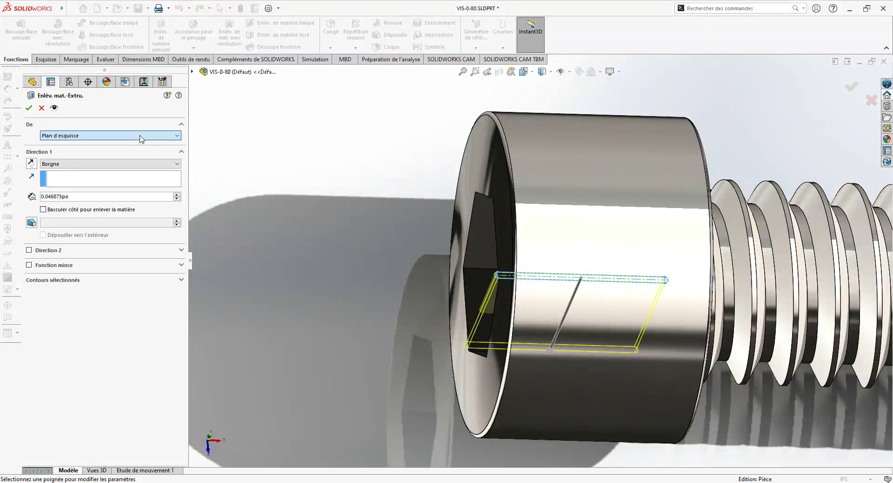
Adjust the cut's start offset, trying 0.03 and 0.3 before reaching 0.6 in.
{"action": "scroll", "coordinate": [134, 136], "scroll_direction": "down", "scroll_amount": 3}
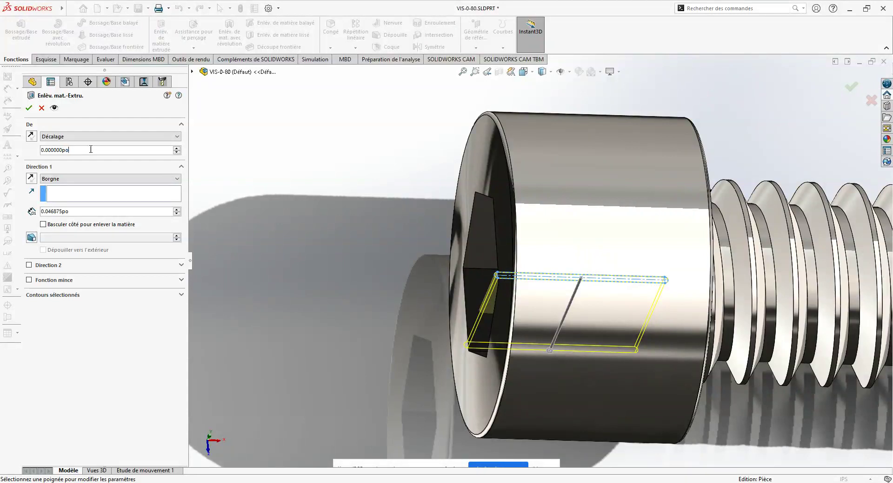
{"action": "type", "text": "0.03"}
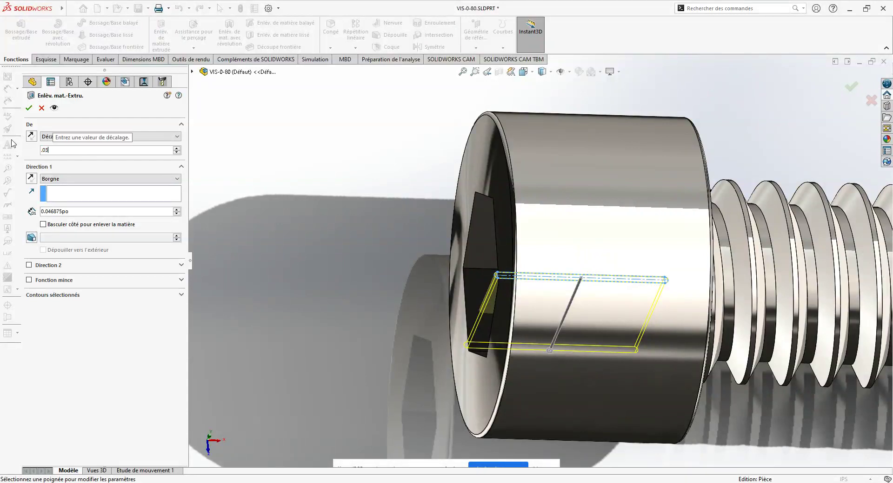
{"action": "key", "text": "Return"}
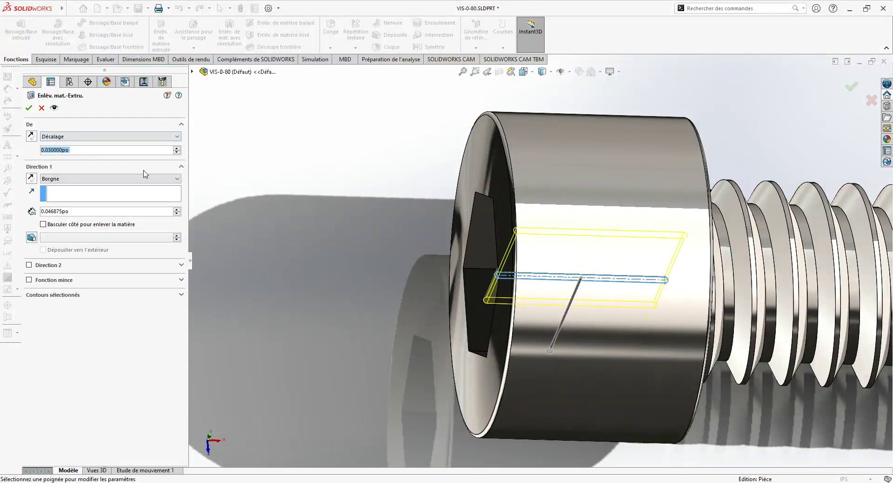
{"action": "left_click", "coordinate": [118, 150]}
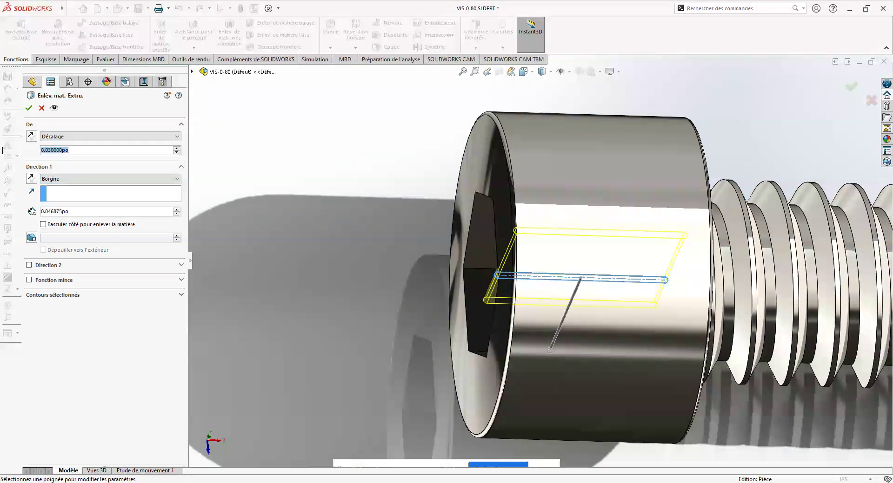
{"action": "type", "text": ".3"}
{"action": "key", "text": "Return"}
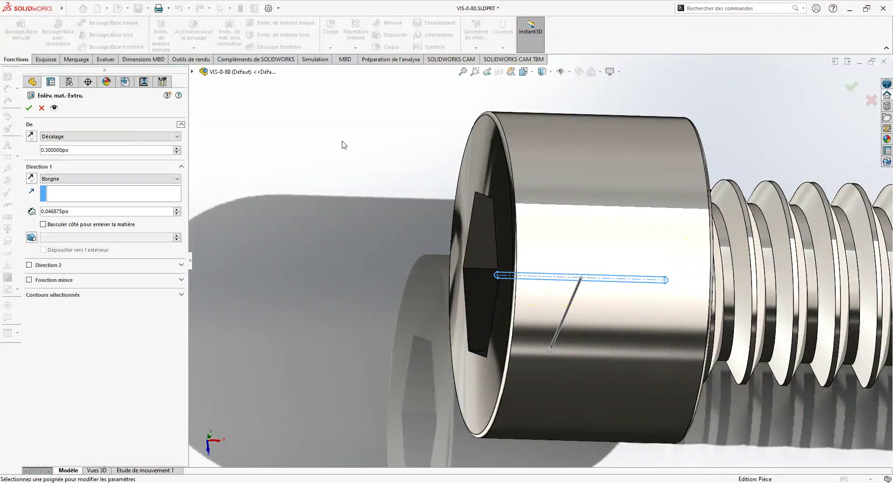
{"action": "middle_click_drag", "start_coordinate": [381, 202], "coordinate": [291, 184]}
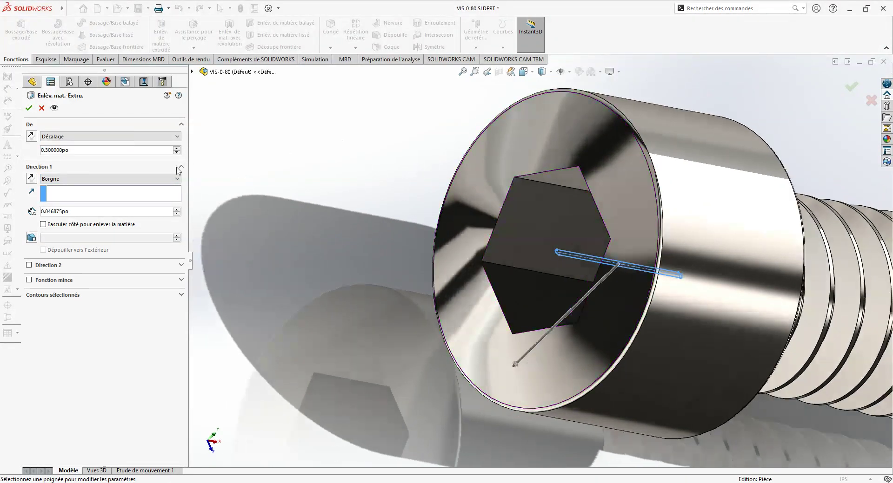
{"action": "scroll", "coordinate": [447, 186], "scroll_direction": "up", "scroll_amount": 4}
{"action": "scroll", "coordinate": [625, 240], "scroll_direction": "down", "scroll_amount": 1}
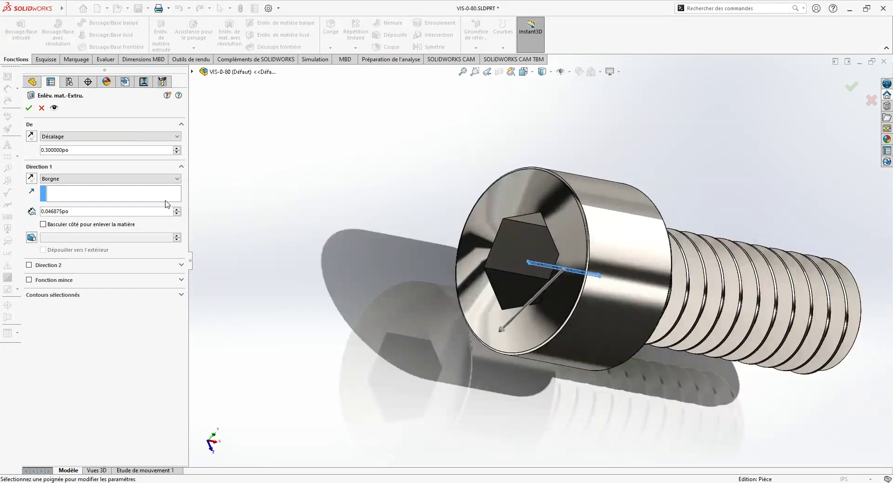
{"action": "left_click", "coordinate": [176, 148]}
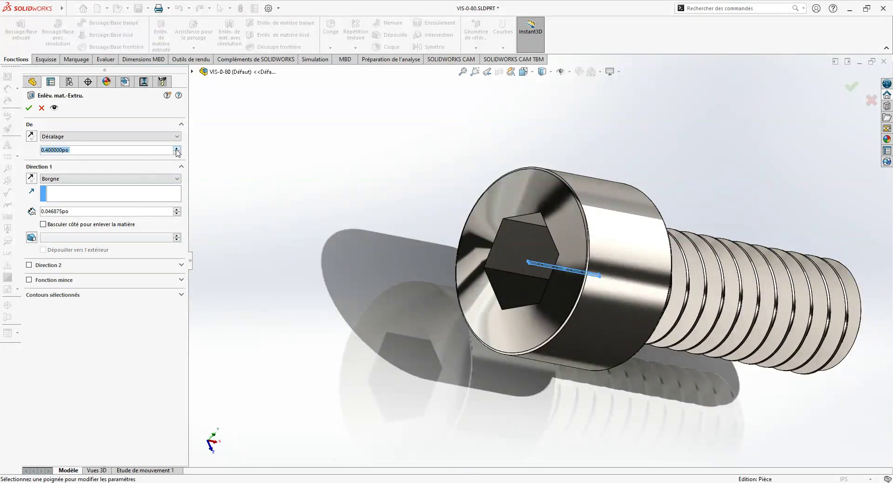
Select Esquisse5 as the cut's contour under Selected Contours.
{"action": "left_click", "coordinate": [133, 296]}
{"action": "left_click", "coordinate": [65, 308]}
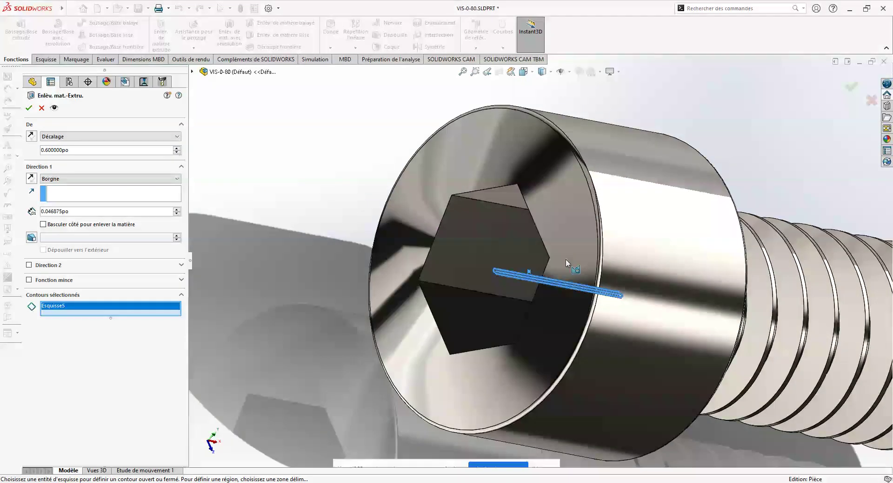
{"action": "middle_click_drag", "start_coordinate": [560, 250], "coordinate": [537, 251]}
{"action": "scroll", "coordinate": [537, 251], "scroll_direction": "down", "scroll_amount": 3}
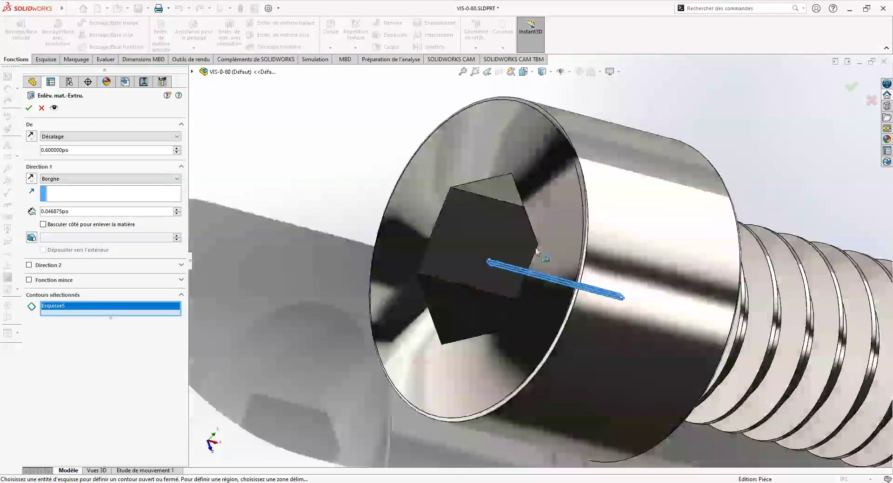
Switch the cut to Through All, change the From offset to 0.06 in, then return to Blind.
{"action": "left_click", "coordinate": [103, 178]}
{"action": "left_click", "coordinate": [103, 195]}
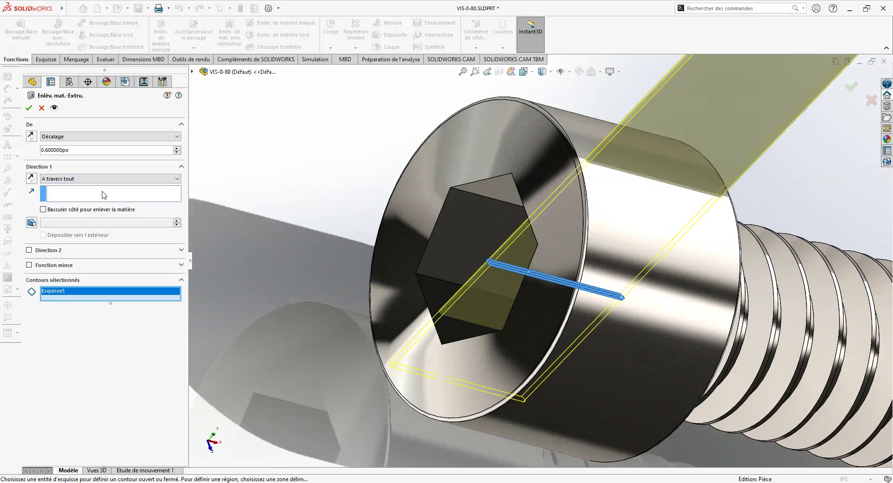
{"action": "left_click", "coordinate": [119, 148]}
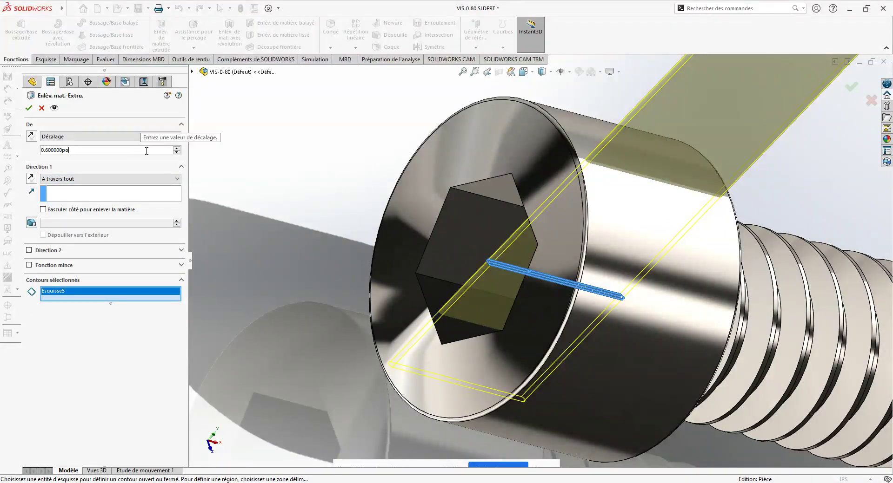
{"action": "left_click_drag", "start_coordinate": [146, 150], "coordinate": [6, 159]}
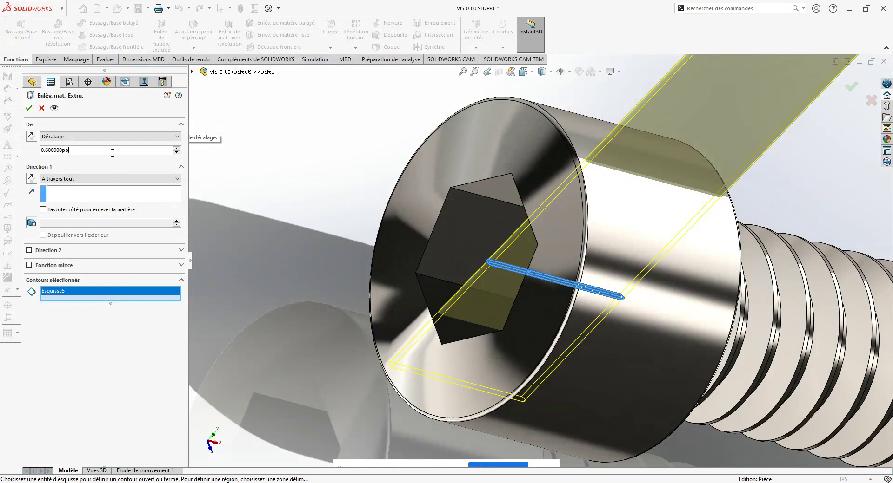
{"action": "key", "text": "Delete"}
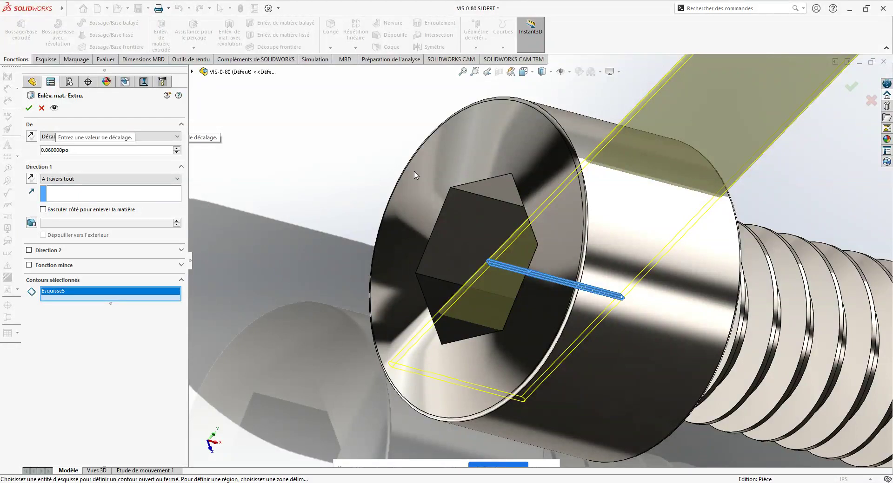
{"action": "left_click", "coordinate": [42, 179]}
{"action": "left_click", "coordinate": [70, 192]}
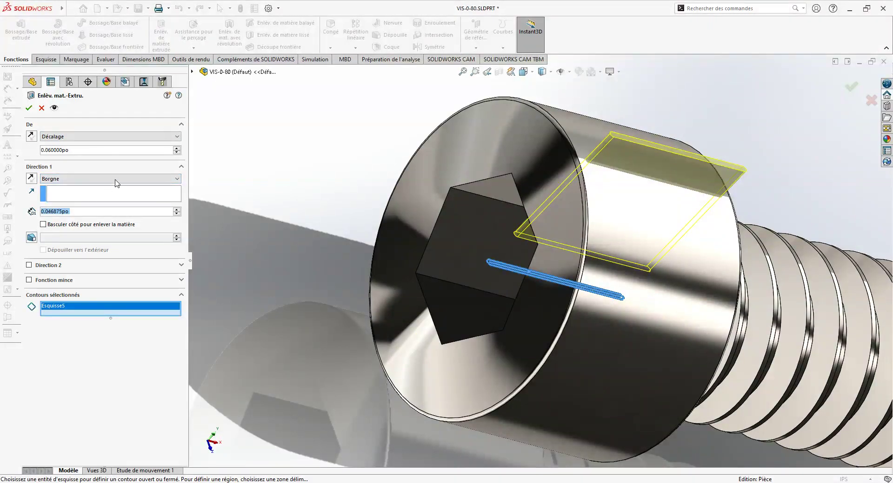
{"action": "left_click", "coordinate": [99, 152]}
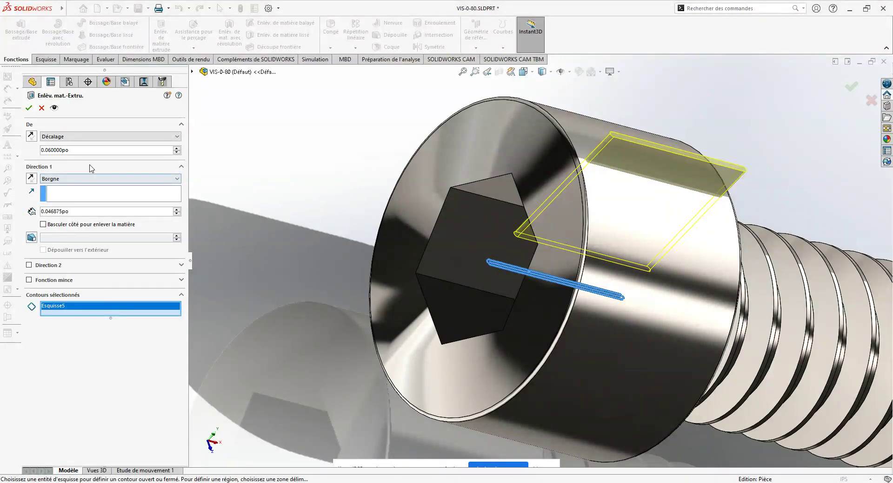
Set the slot cut to a 0.048 in offset and 0.001 in depth, and accept it.
{"action": "type", "text": ".048"}
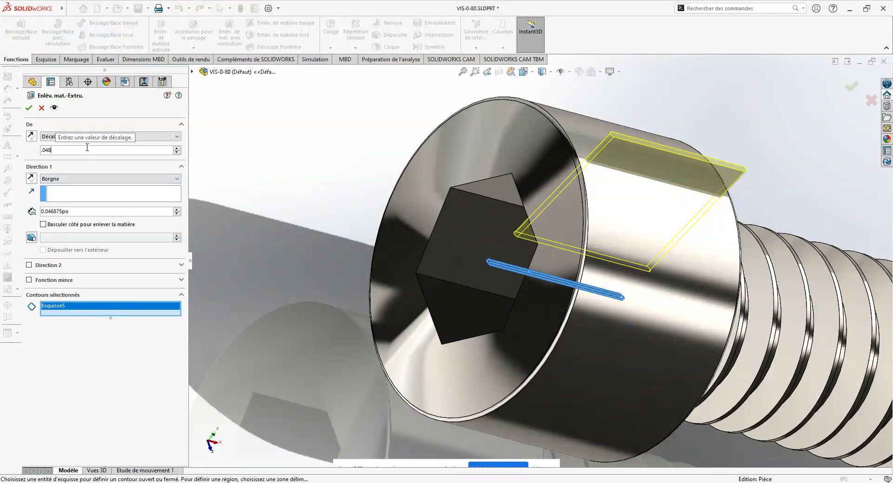
{"action": "key", "text": "Return"}
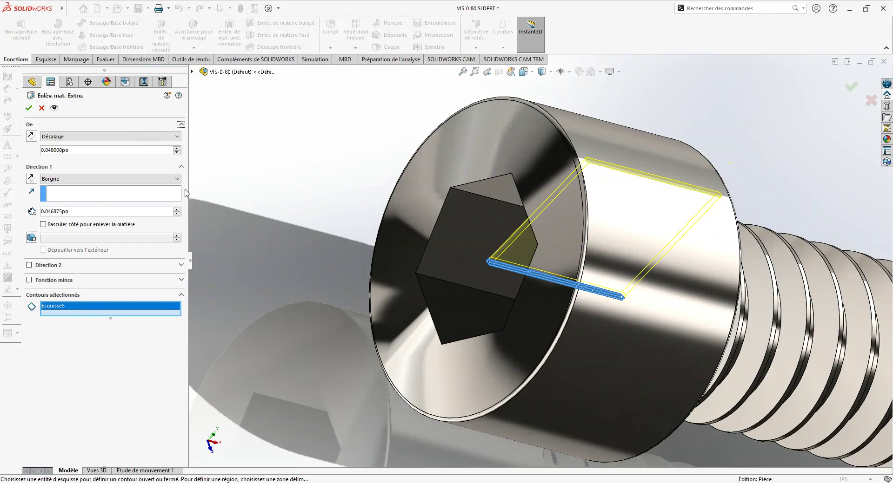
{"action": "left_click_drag", "start_coordinate": [133, 210], "coordinate": [23, 210]}
{"action": "type", "text": "."}
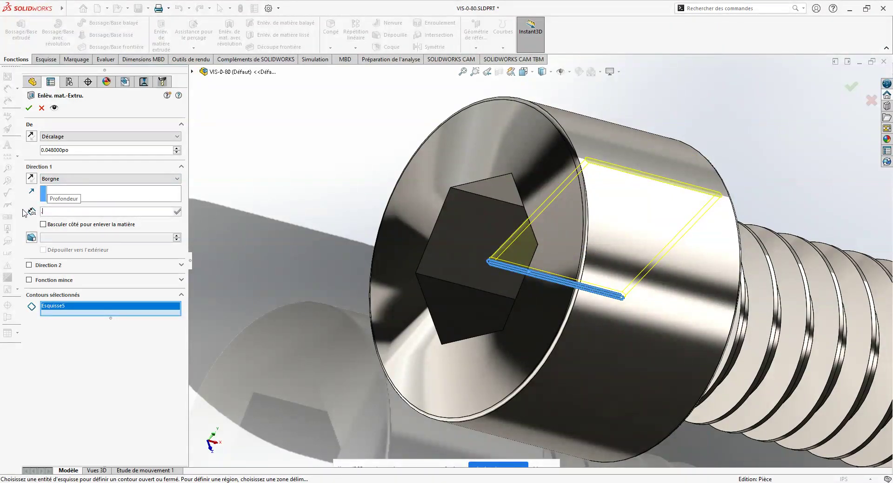
{"action": "key", "text": "Return"}
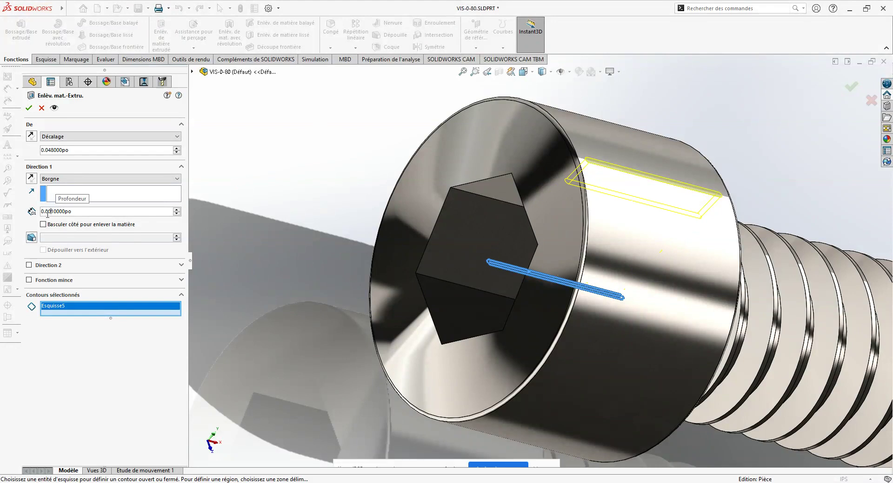
{"action": "type", "text": "0"}
{"action": "key", "text": "Return"}
{"action": "scroll", "coordinate": [625, 162], "scroll_direction": "down", "scroll_amount": 2}
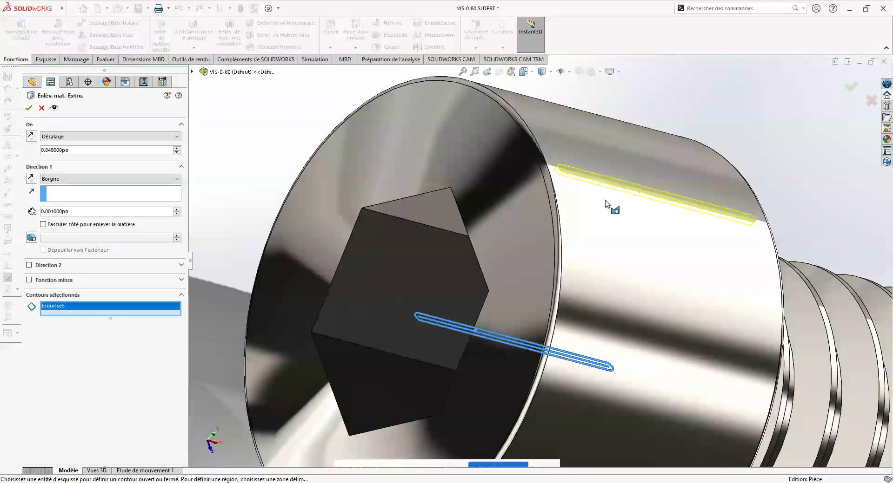
{"action": "middle_click_drag", "start_coordinate": [560, 193], "coordinate": [581, 201]}
{"action": "left_click", "coordinate": [28, 109]}
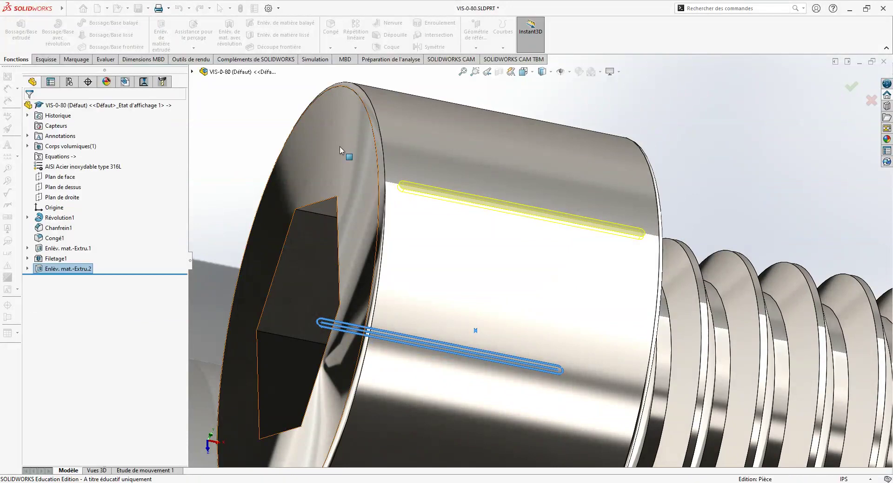
{"action": "middle_click_drag", "start_coordinate": [660, 154], "coordinate": [644, 178]}
Start a circular pattern using the head's cylindrical face as its direction.
{"action": "key", "text": "f"}
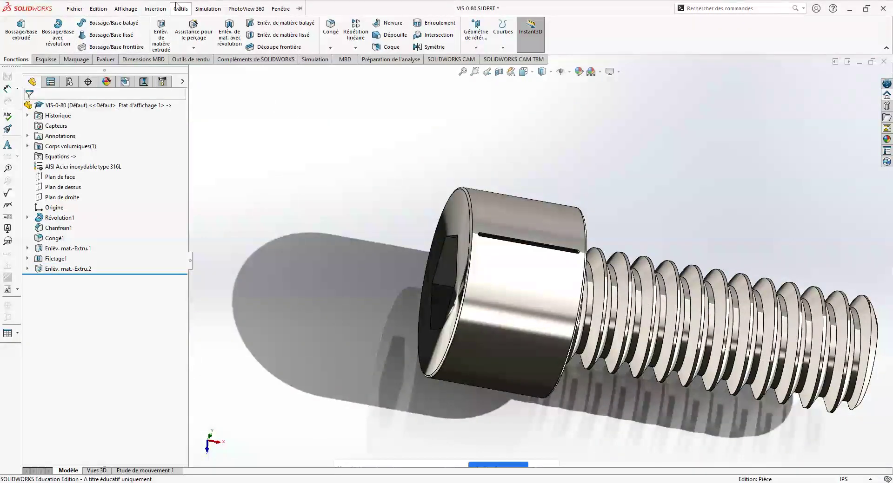
{"action": "left_click", "coordinate": [356, 47]}
{"action": "left_click", "coordinate": [372, 67]}
{"action": "left_click", "coordinate": [497, 336]}
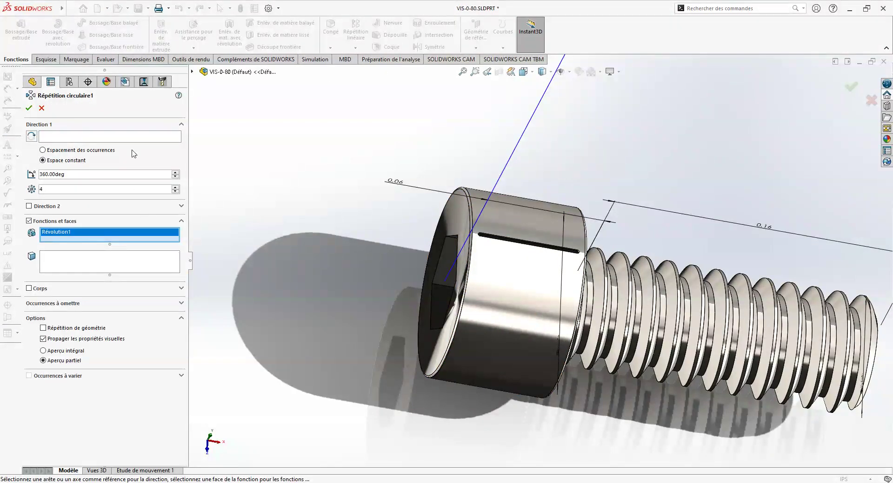
{"action": "left_click", "coordinate": [110, 136]}
{"action": "left_click", "coordinate": [505, 331]}
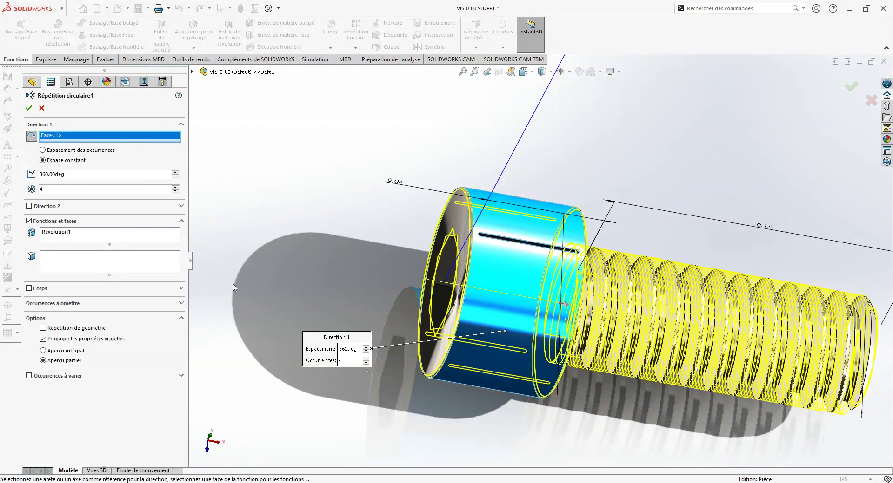
Pattern only Enlèv. mat.-Extru.2 with 22 instances, removing Révolution1.
{"action": "left_click", "coordinate": [91, 230]}
{"action": "left_click", "coordinate": [191, 72]}
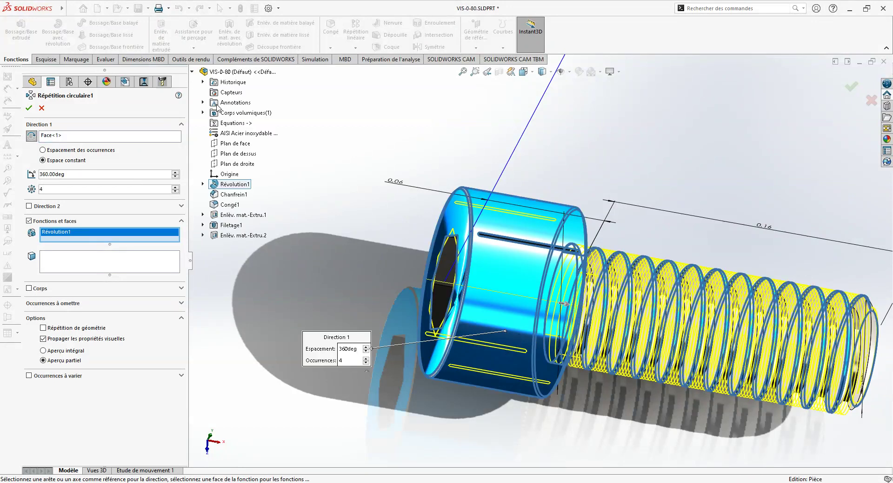
{"action": "left_click", "coordinate": [245, 236]}
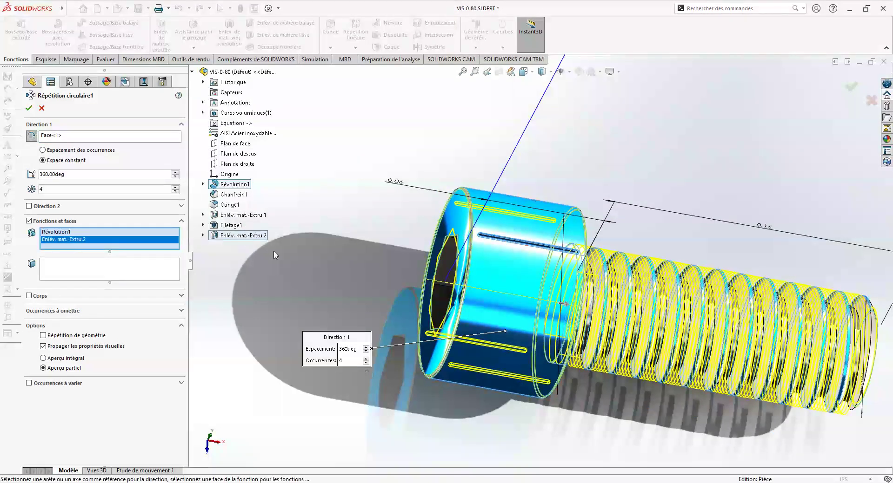
{"action": "left_click_drag", "start_coordinate": [176, 187], "coordinate": [176, 189]}
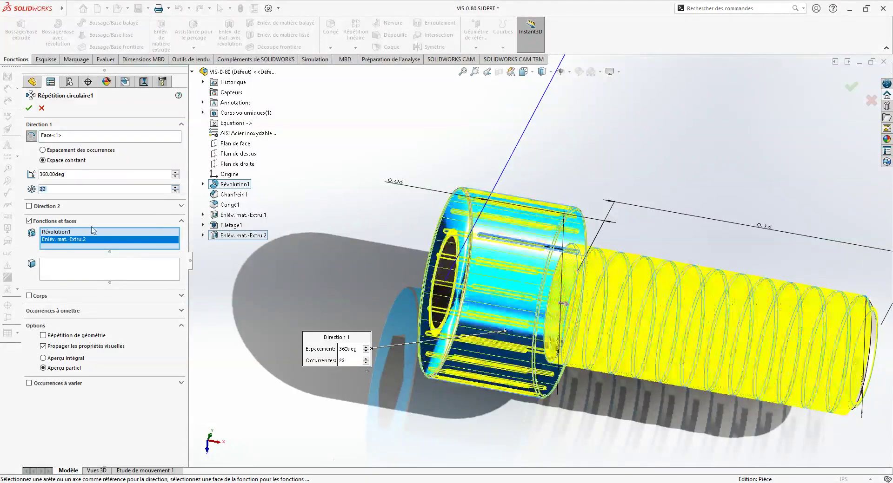
{"action": "left_click", "coordinate": [92, 232]}
{"action": "key", "text": "Delete"}
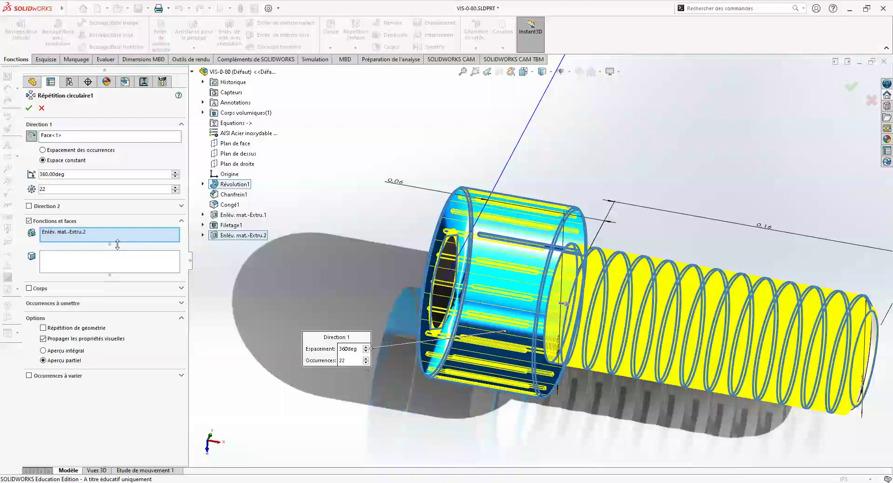
Raise the circular pattern to 100 slot instances and view the knurled head upright.
{"action": "left_click_drag", "start_coordinate": [176, 189], "coordinate": [175, 189]}
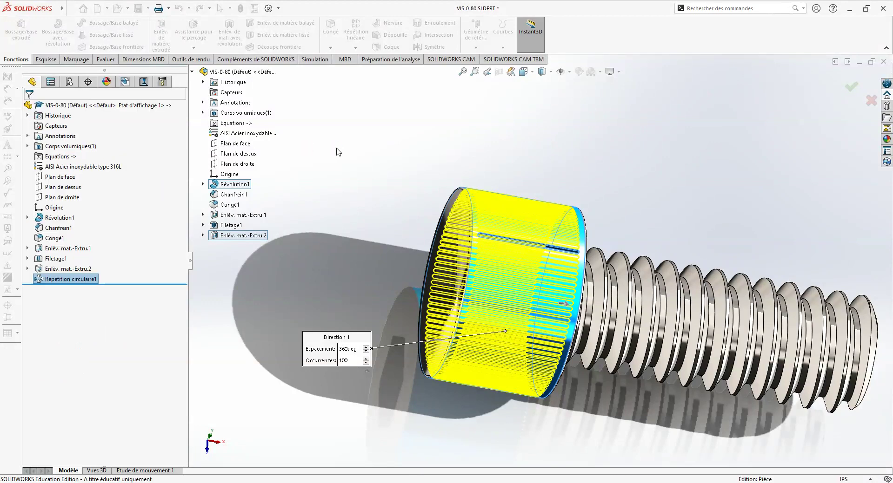
{"action": "mouse_move", "coordinate": [394, 280]}
{"action": "middle_mouse_down"}
{"action": "mouse_move", "coordinate": [593, 244]}
{"action": "mouse_move", "coordinate": [734, 178]}
{"action": "mouse_move", "coordinate": [560, 202]}
{"action": "mouse_move", "coordinate": [274, 195]}
{"action": "mouse_move", "coordinate": [439, 249]}
{"action": "mouse_move", "coordinate": [691, 165]}
{"action": "mouse_move", "coordinate": [550, 232]}
{"action": "mouse_move", "coordinate": [416, 325]}
{"action": "mouse_move", "coordinate": [401, 295]}
{"action": "mouse_move", "coordinate": [434, 211]}
{"action": "middle_mouse_up"}
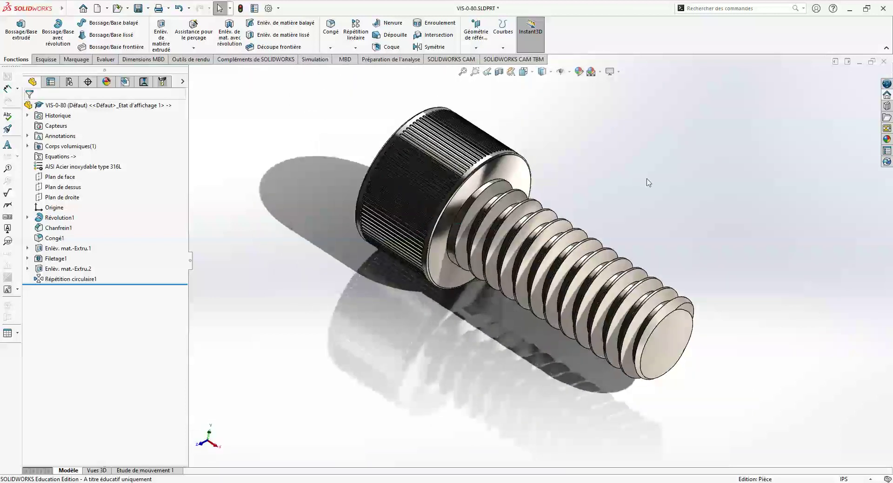
Switch to perspective view and inspect the knurled screw from a side-on angle.
{"action": "left_click", "coordinate": [619, 72]}
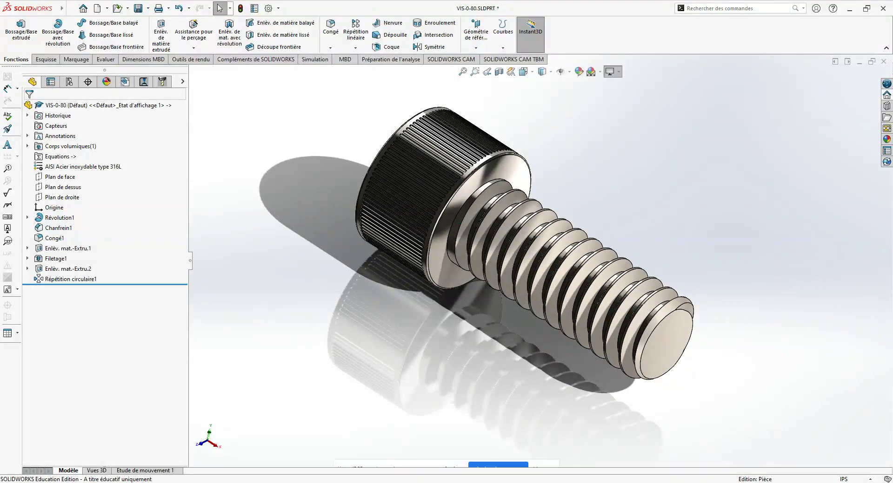
{"action": "left_click", "coordinate": [609, 120]}
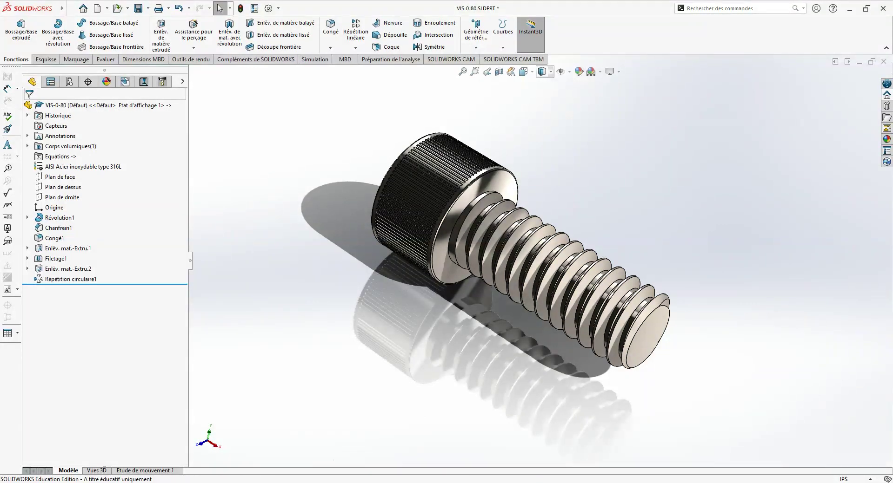
{"action": "scroll", "coordinate": [547, 102], "scroll_direction": "down", "scroll_amount": 1}
{"action": "scroll", "coordinate": [623, 209], "scroll_direction": "down", "scroll_amount": 1}
{"action": "scroll", "coordinate": [588, 238], "scroll_direction": "down", "scroll_amount": 1}
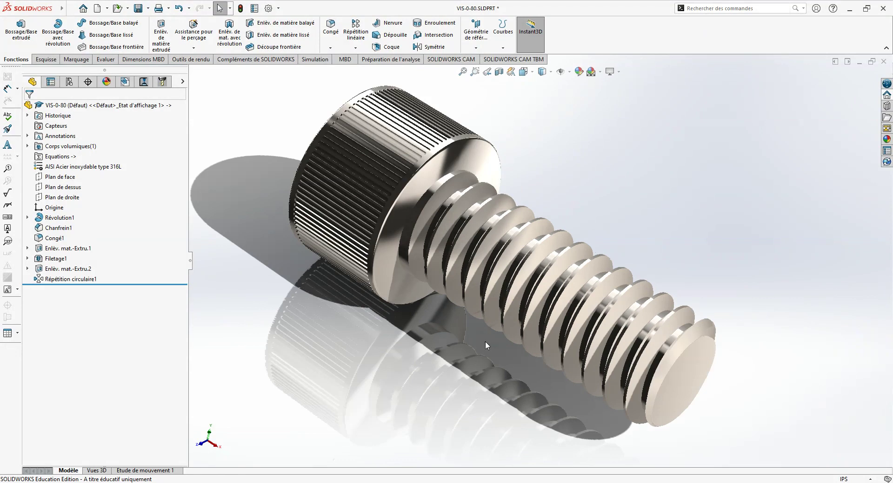
{"action": "middle_click_drag", "start_coordinate": [484, 341], "coordinate": [754, 219]}
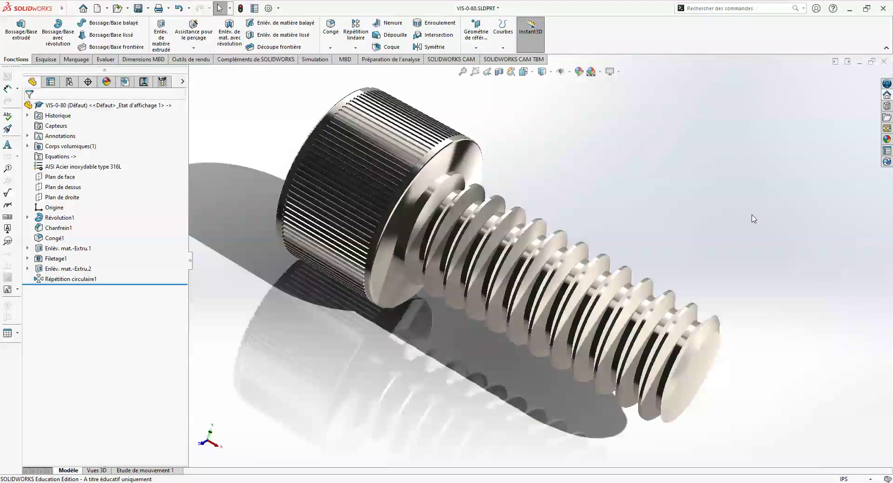